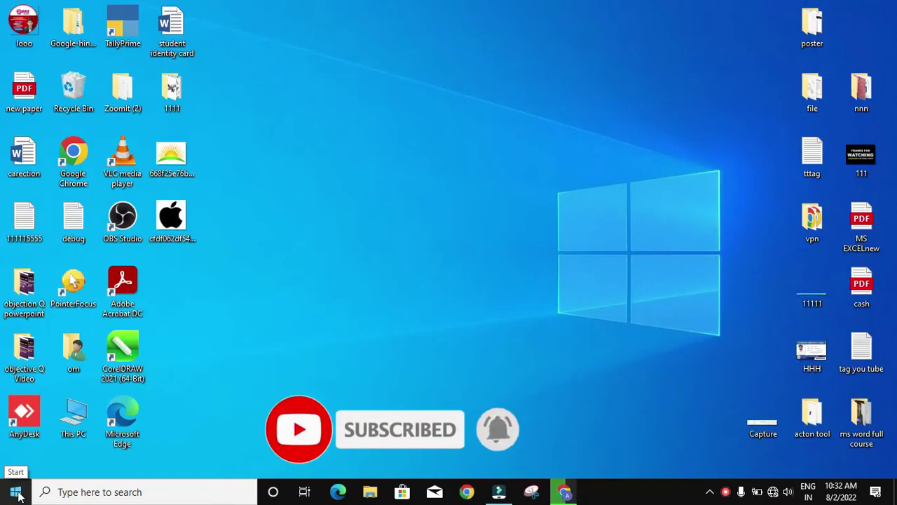
- In the Start menu app list, expand the Microsoft Office 2013 folder to show Word 2013
left_click(16, 492)
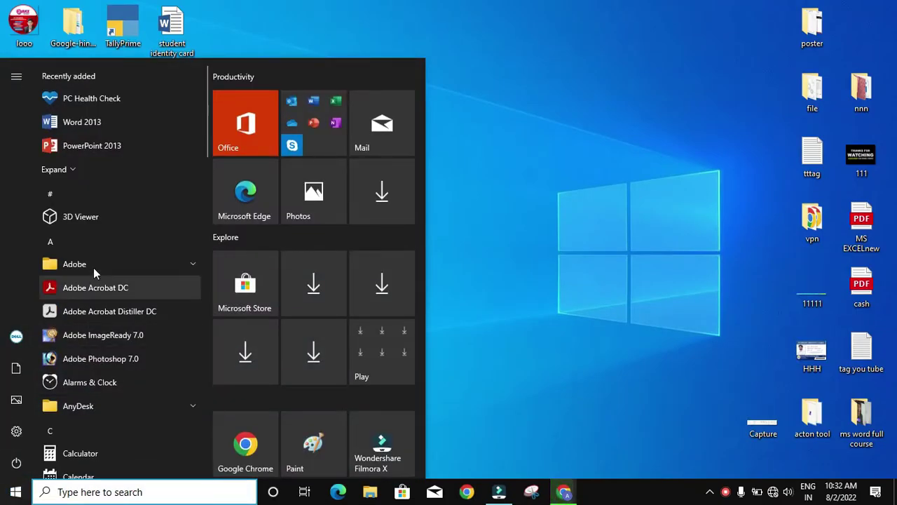
scroll(95, 267, "down", 3)
scroll(98, 267, "down", 2)
scroll(105, 268, "down", 2)
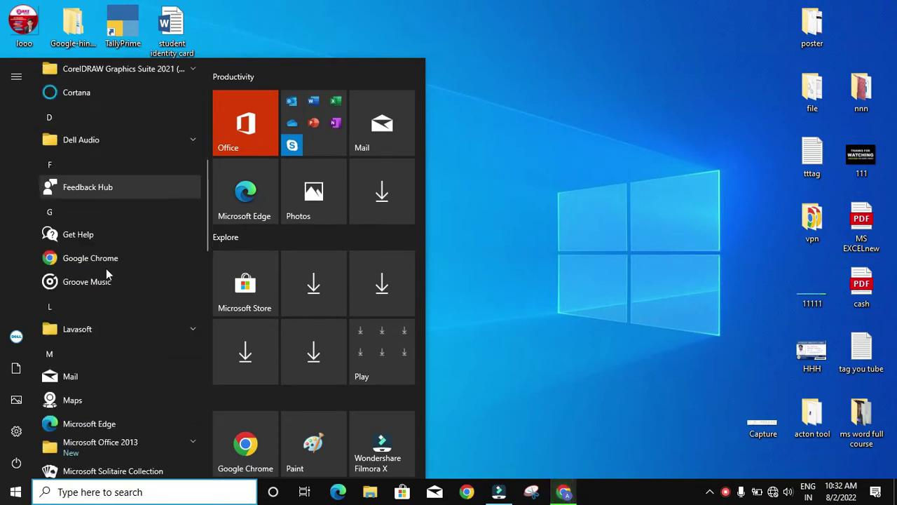
scroll(106, 269, "down", 3)
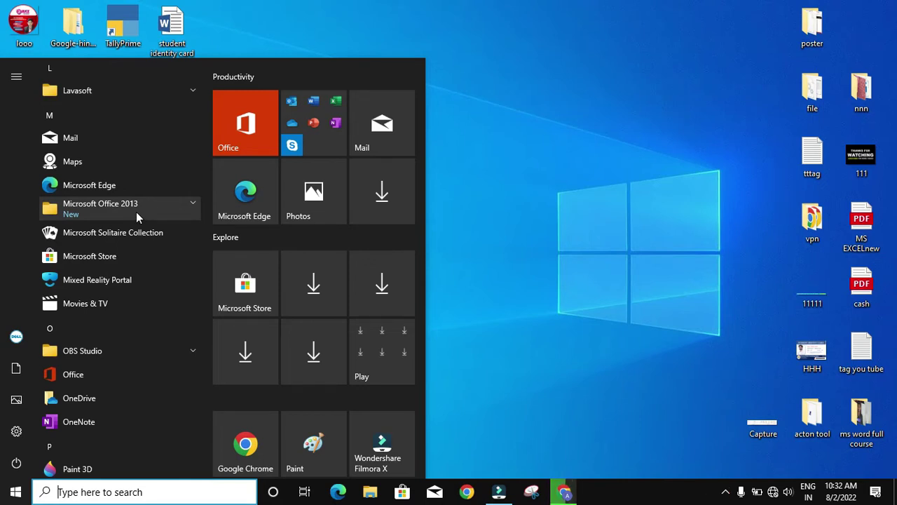
left_click(192, 202)
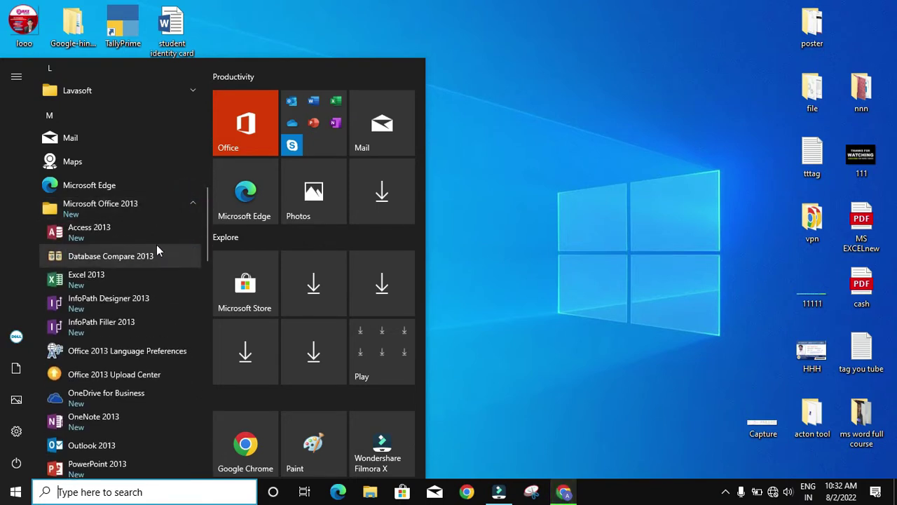
scroll(153, 252, "down", 1)
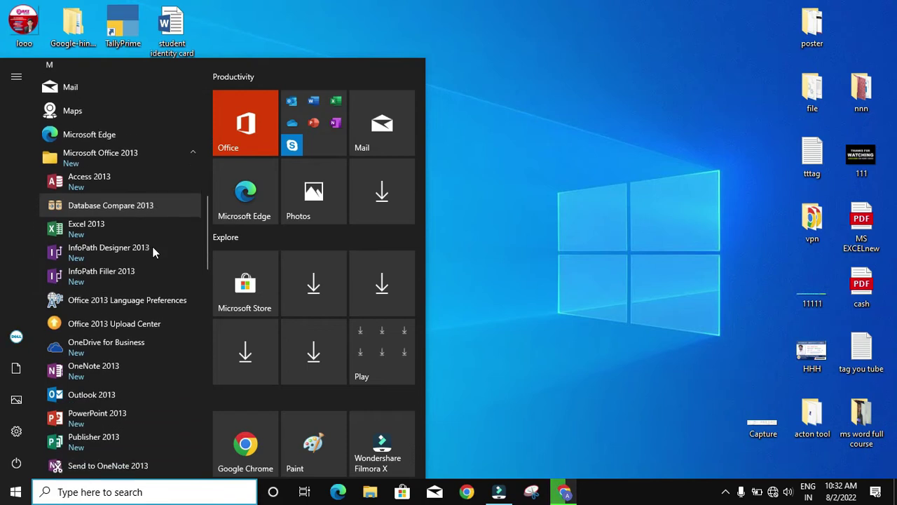
scroll(148, 259, "down", 3)
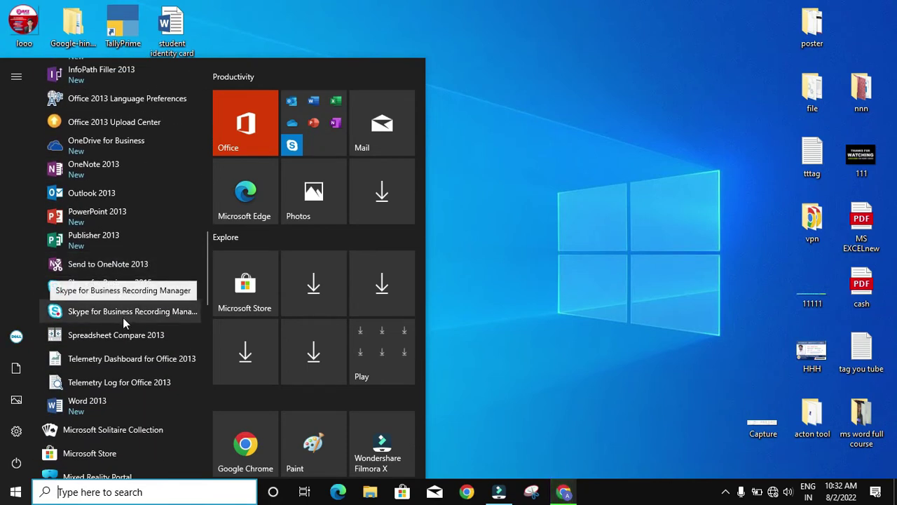
- Launch Word 2013 and create a new blank document, Document1
left_click(81, 407)
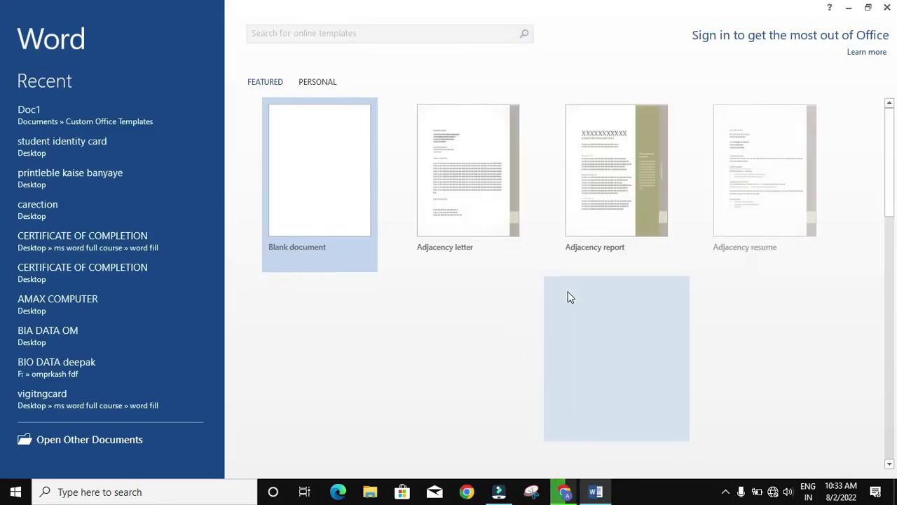
left_click(329, 180)
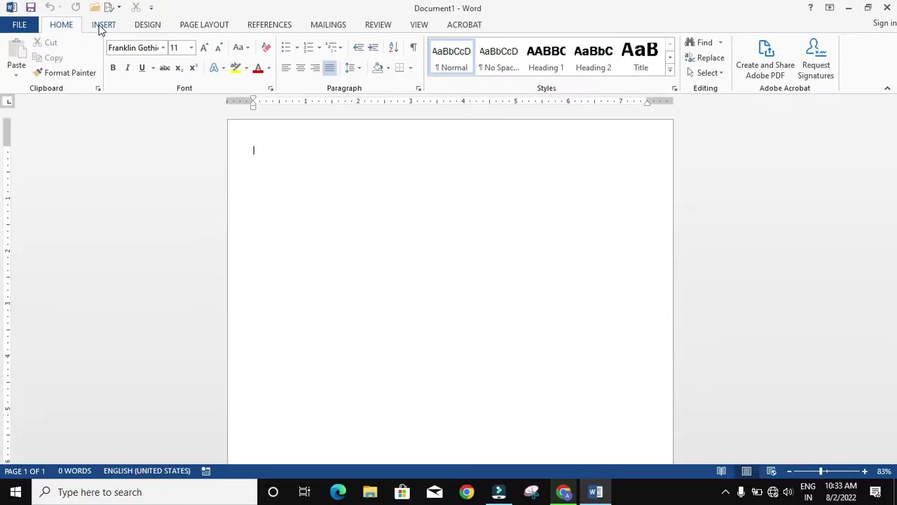
- Draw a 3.94-inch Donut shape near the top centre and widen its inner hole
left_click(100, 26)
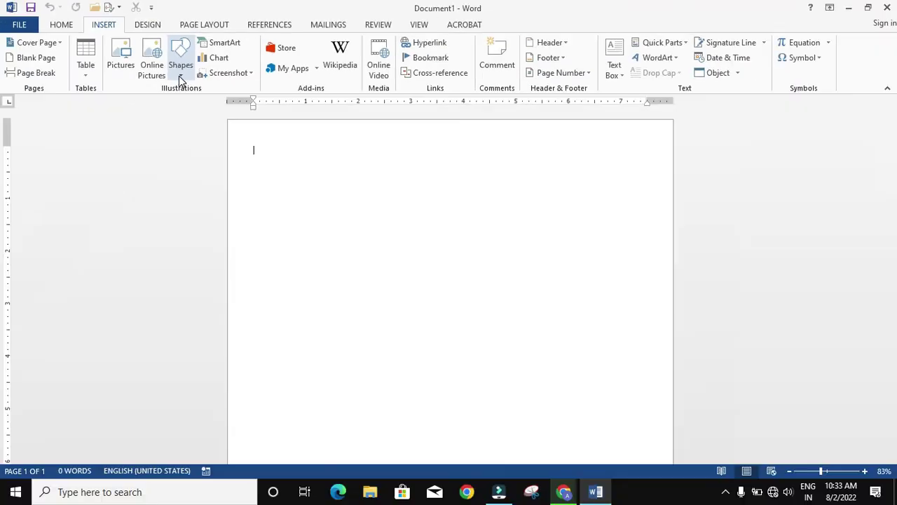
left_click(182, 76)
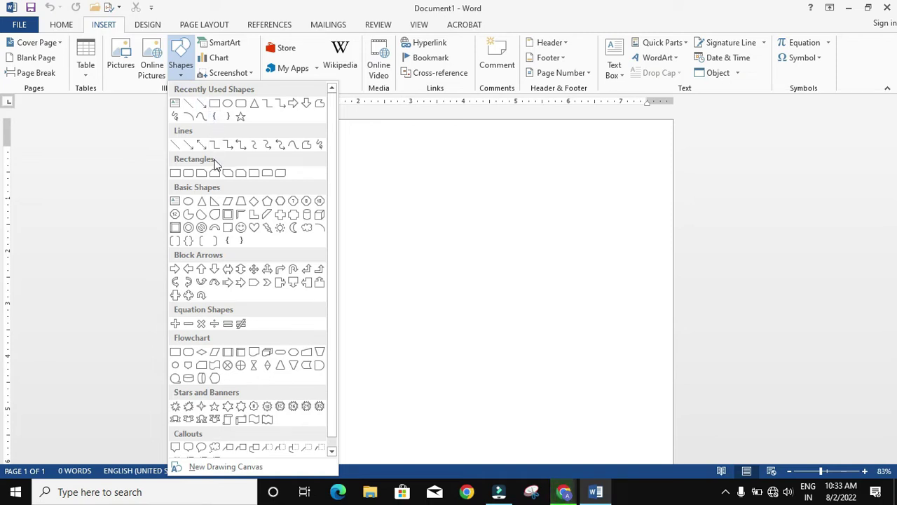
left_click(188, 228)
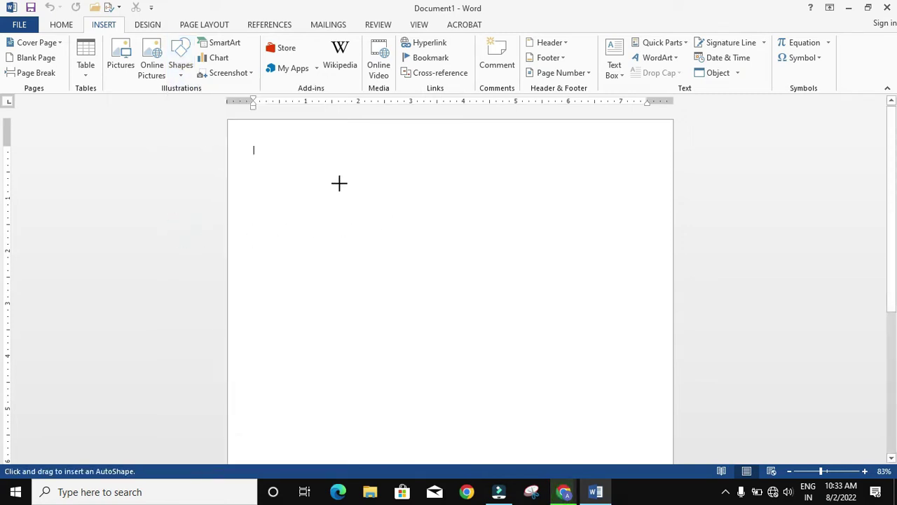
left_click_drag(340, 183, 516, 390)
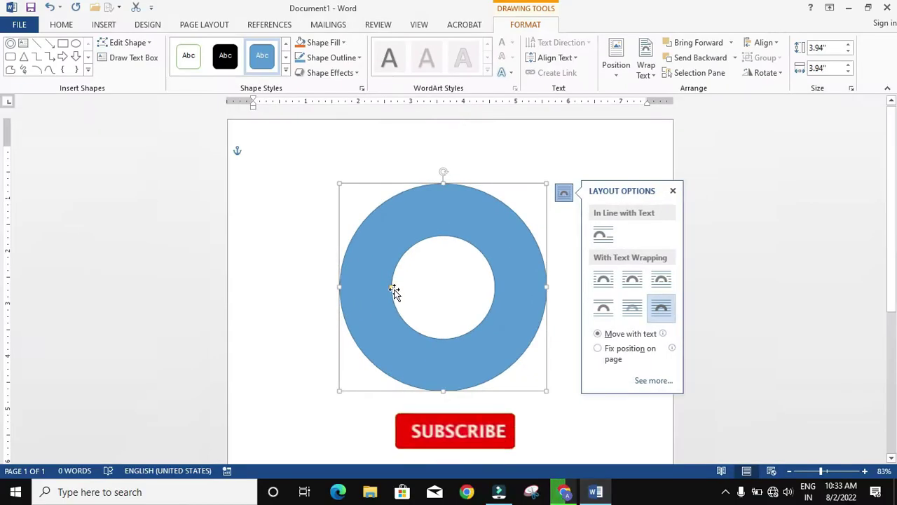
left_click_drag(391, 287, 373, 283)
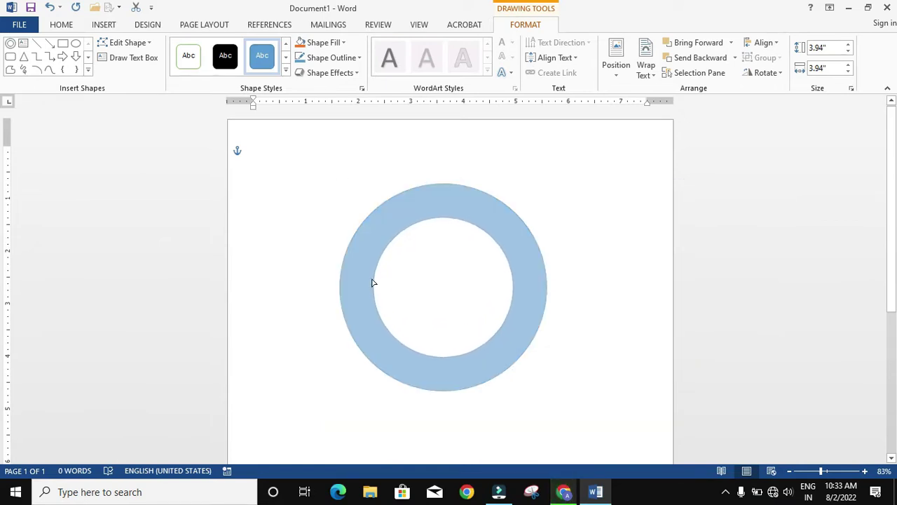
- Enlarge the donut to 4.41 inches square and fine-tune its hole size
left_click_drag(373, 282, 371, 283)
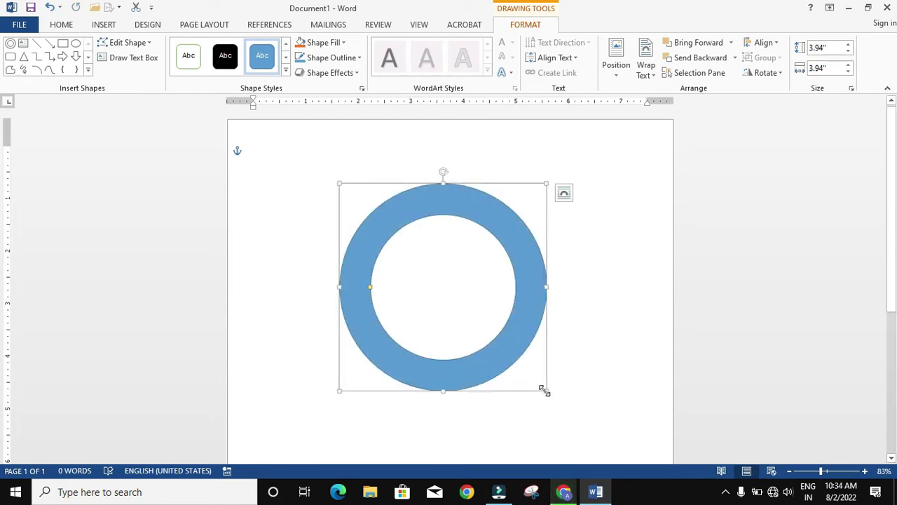
left_click_drag(548, 392, 571, 414)
mouse_move(534, 368)
left_mouse_down()
mouse_move(526, 362)
mouse_move(532, 366)
left_mouse_up()
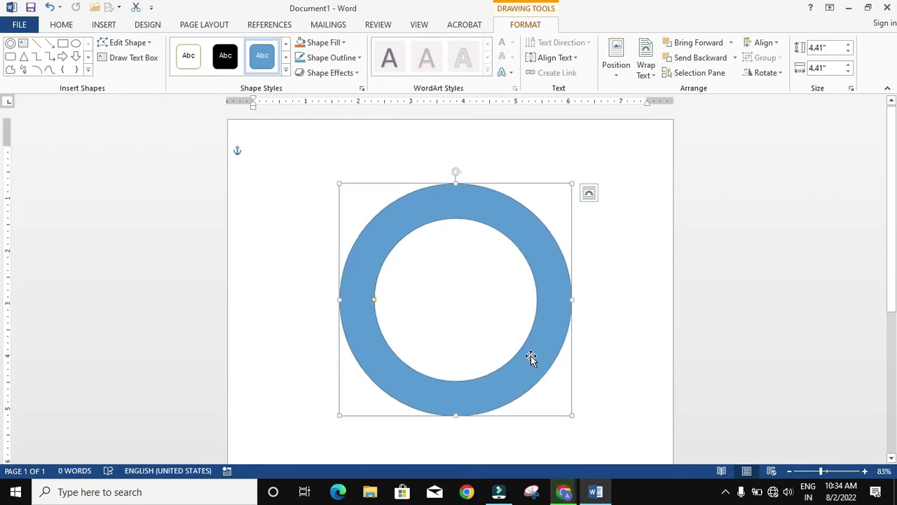
left_click_drag(375, 302, 378, 303)
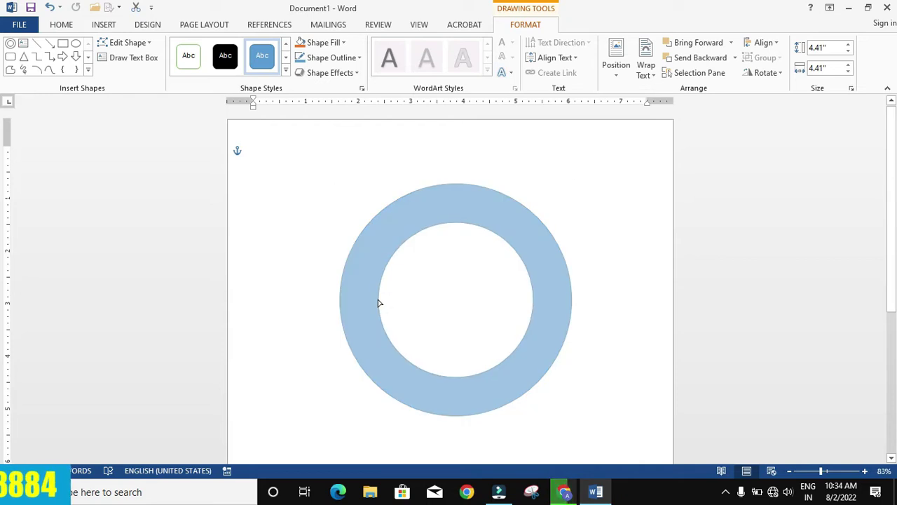
left_click_drag(377, 303, 379, 304)
- Nudge the donut slightly right and down, then reselect it
left_click(627, 266)
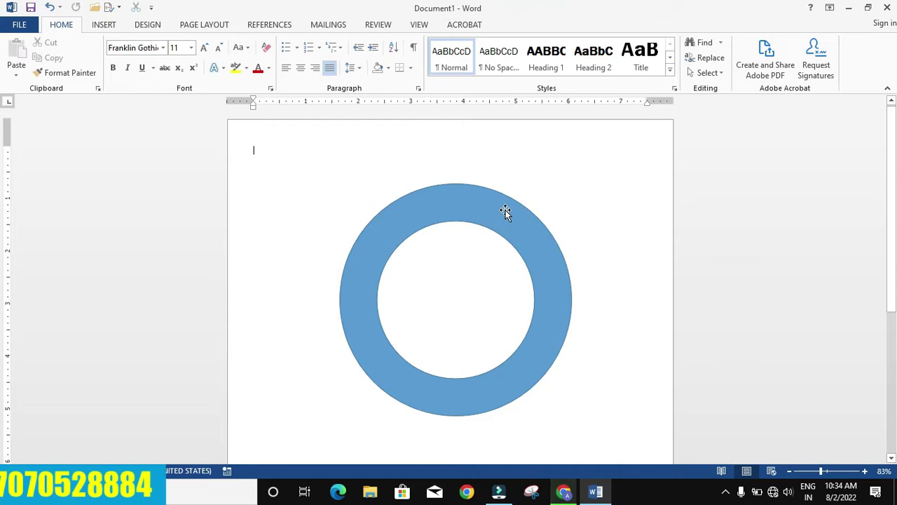
left_click_drag(505, 208, 511, 214)
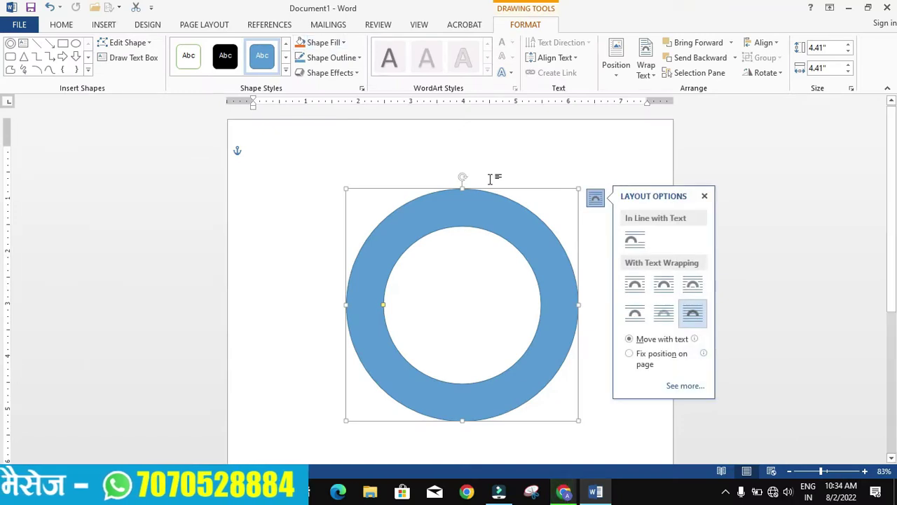
left_click(439, 270)
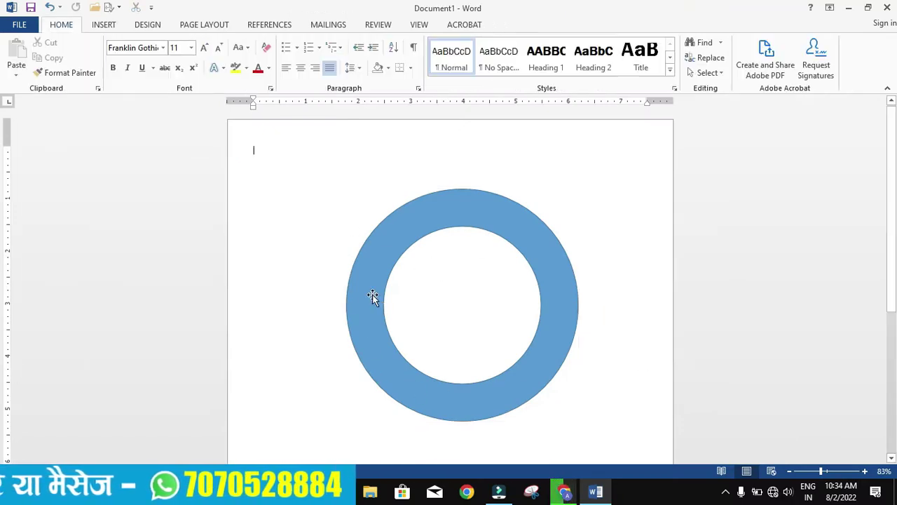
left_click(267, 198)
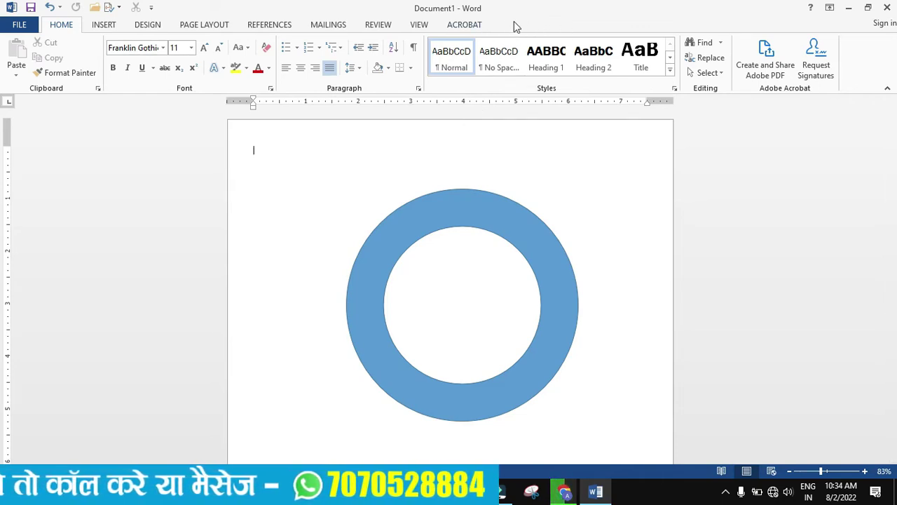
left_click(466, 210)
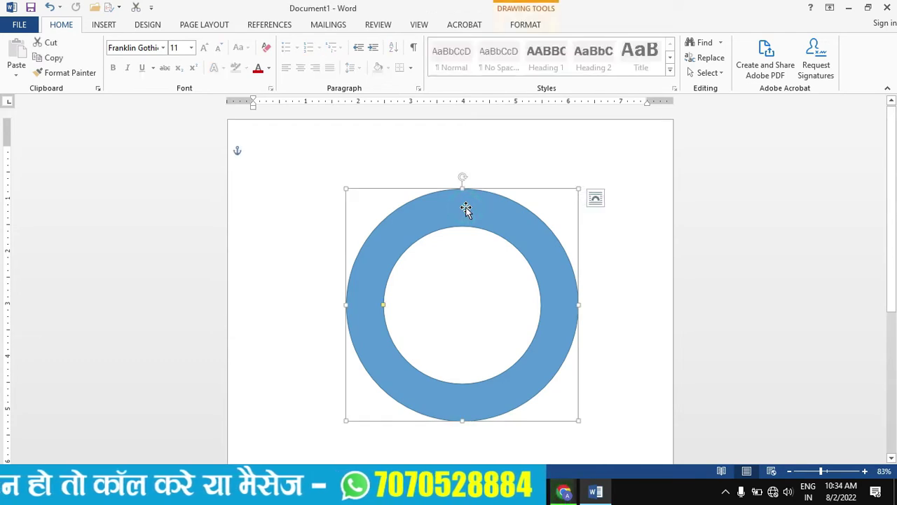
- Give the donut a white fill and a dark blue outline
left_click(530, 28)
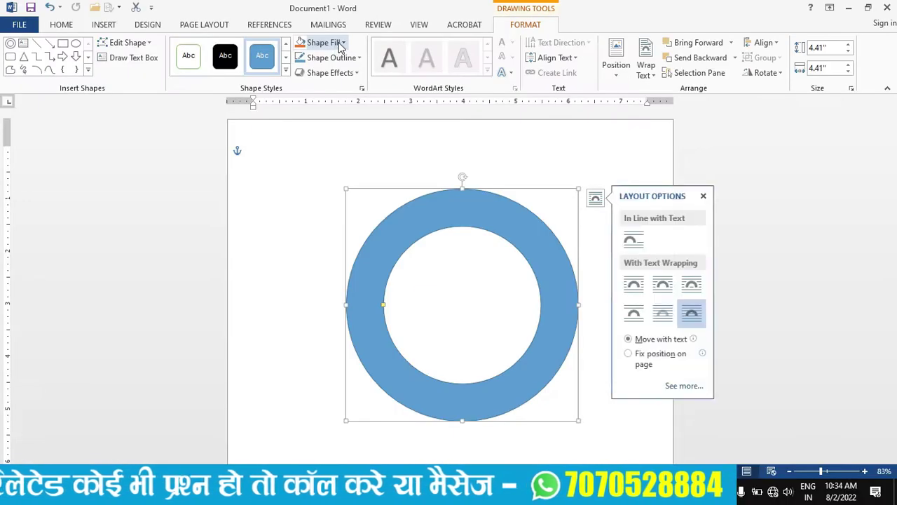
left_click(344, 44)
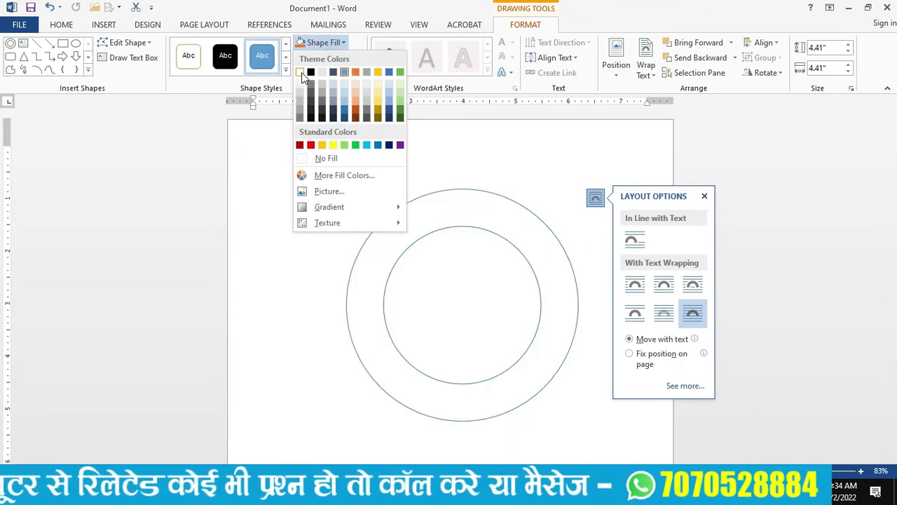
left_click(302, 72)
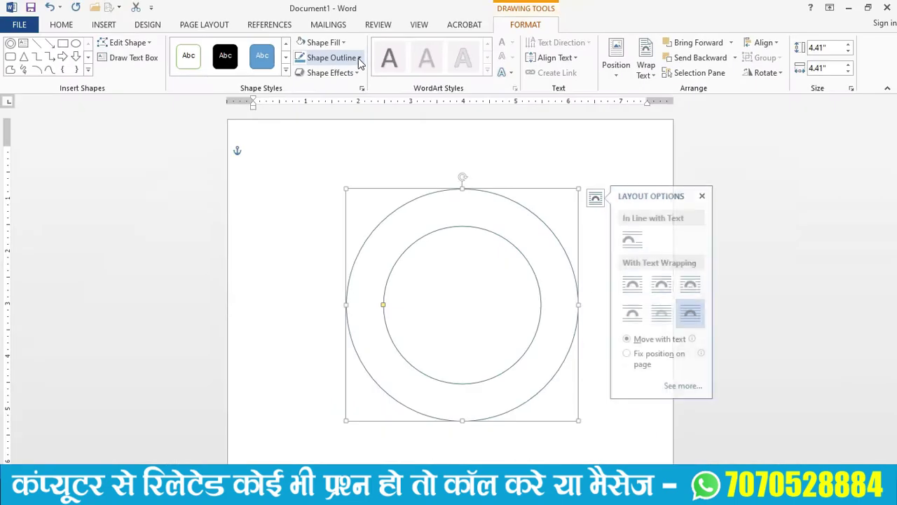
left_click(359, 59)
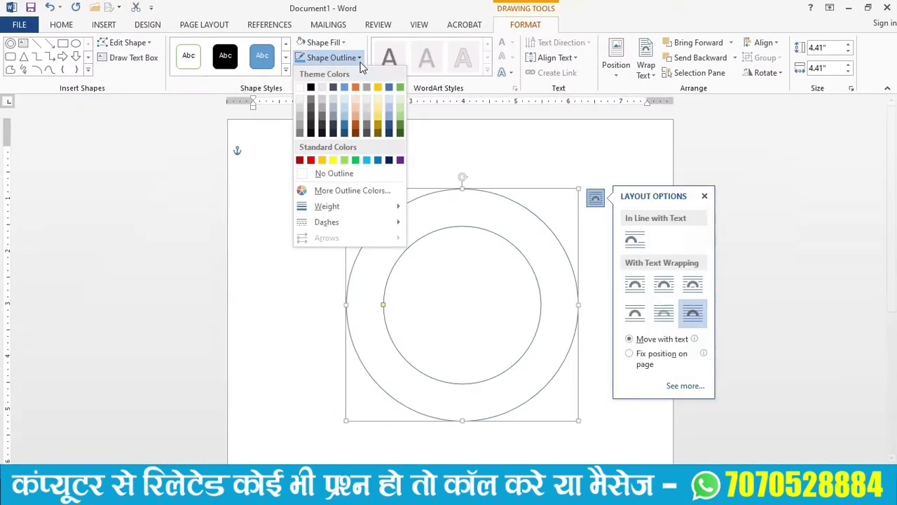
left_click(390, 161)
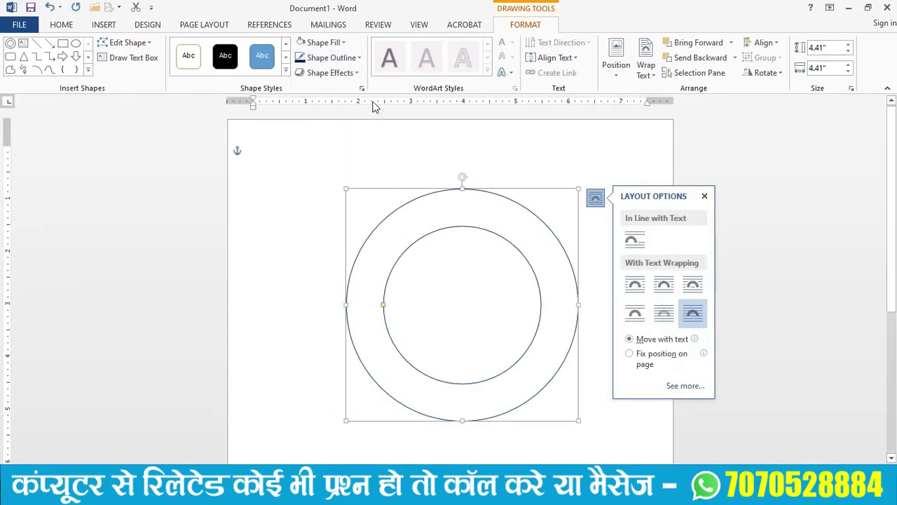
- Thicken the ring outline from 3 pt to 4½ pt
left_click(360, 59)
mouse_move(329, 205)
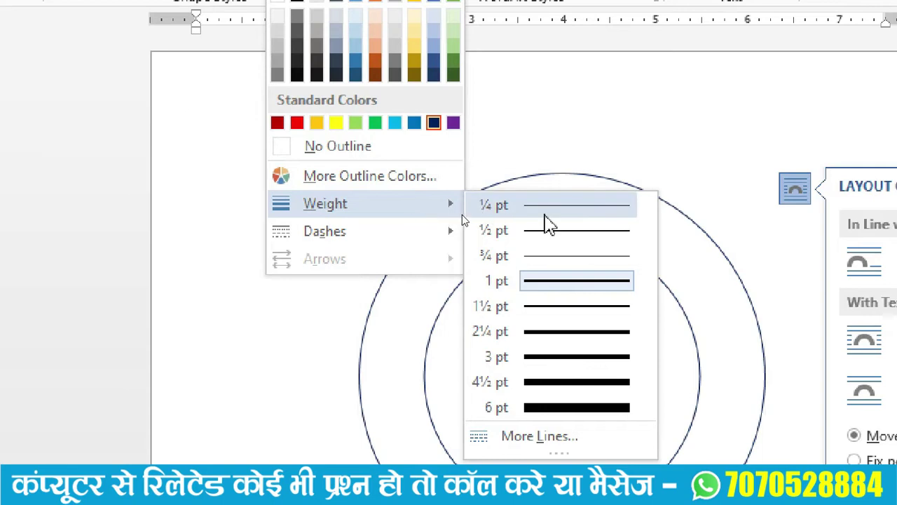
left_click(589, 361)
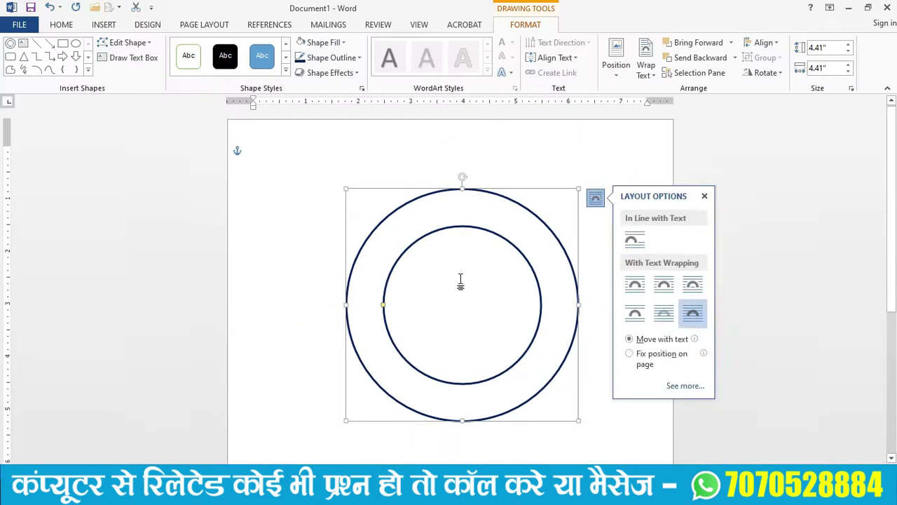
left_click(354, 58)
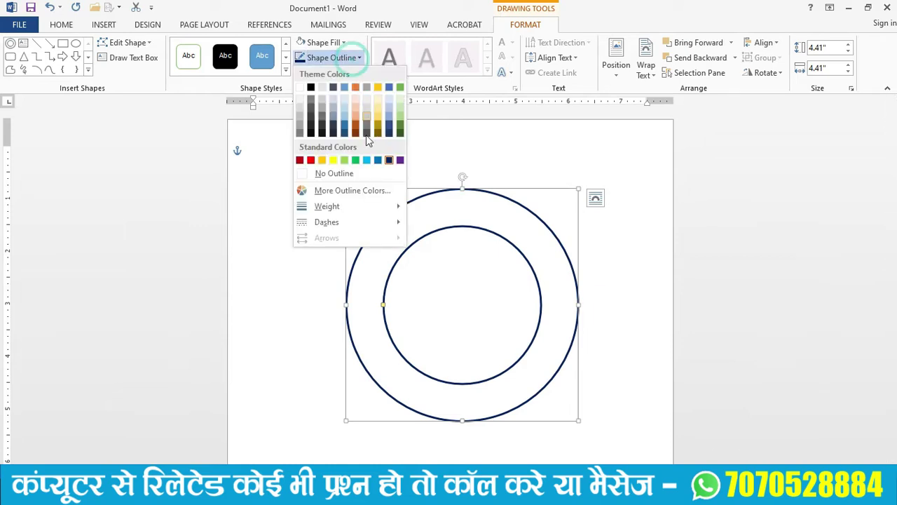
mouse_move(364, 209)
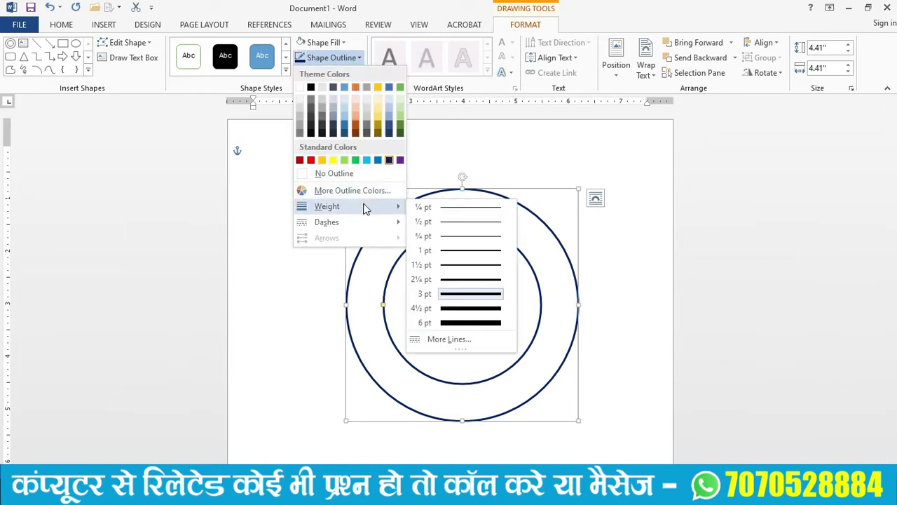
left_click(456, 311)
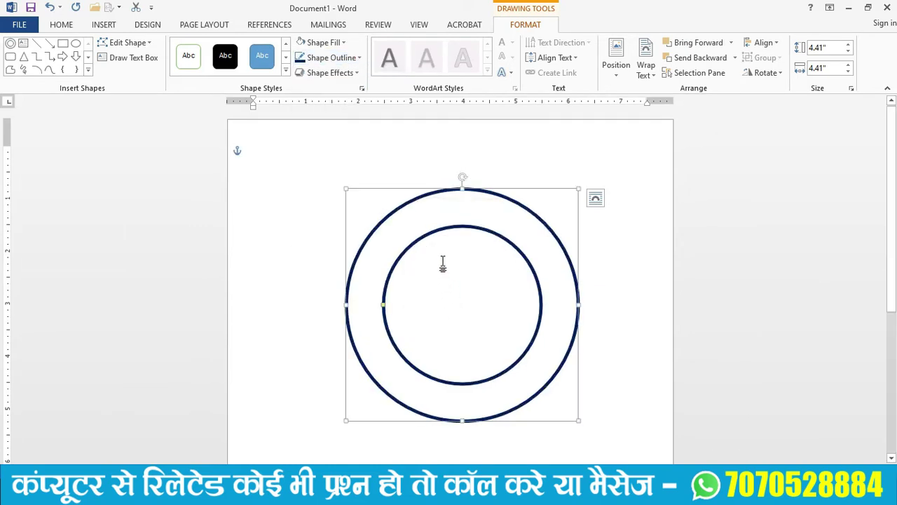
left_click(330, 224)
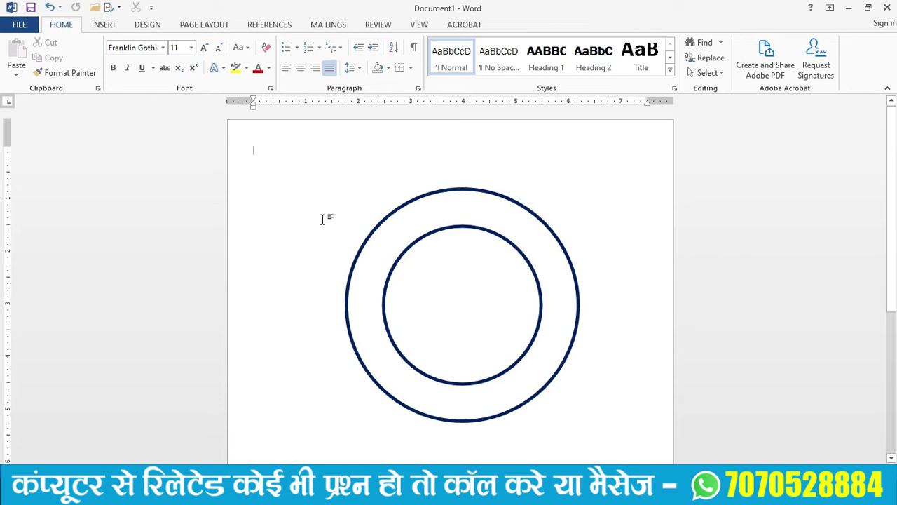
- Preview the WordArt style gallery and close it without inserting any WordArt
left_click(105, 26)
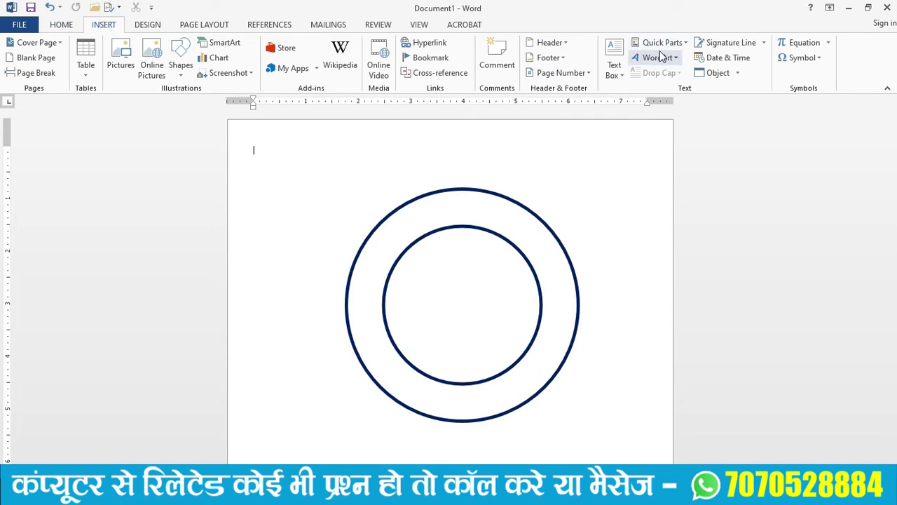
left_click(679, 61)
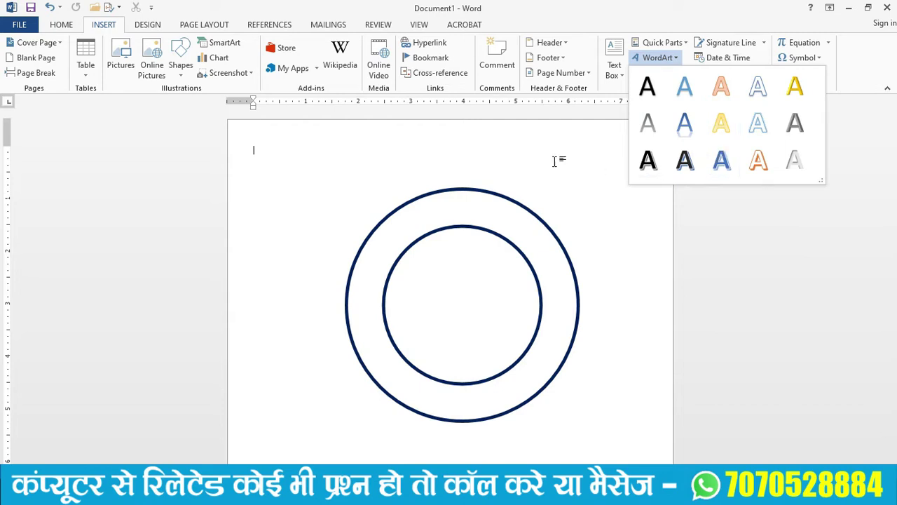
left_click(557, 161)
- Save the document as a Word 97-2003 Template named '111', accepting the compatibility warning
left_click(19, 27)
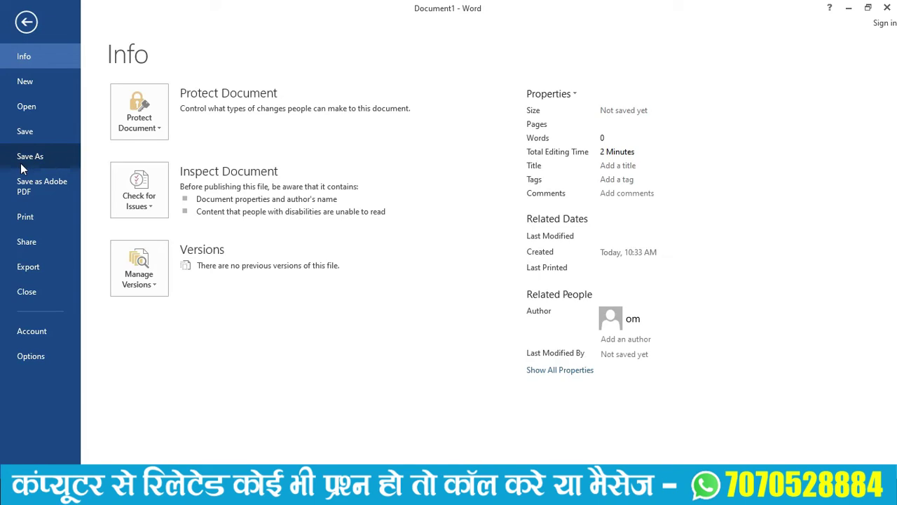
left_click(37, 161)
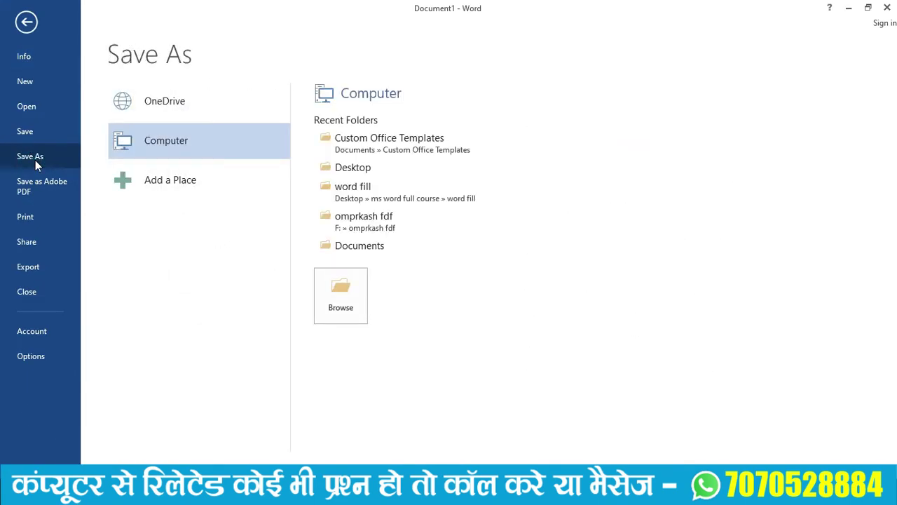
left_click(334, 298)
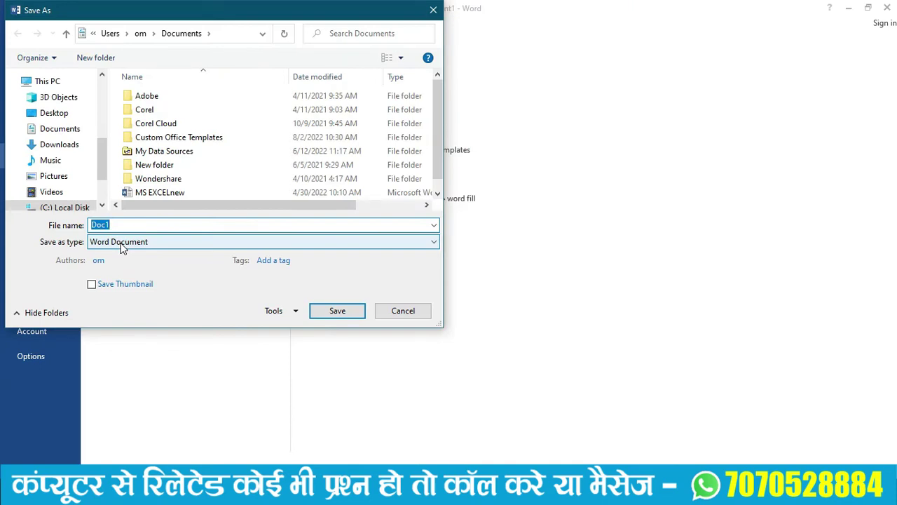
left_click(120, 244)
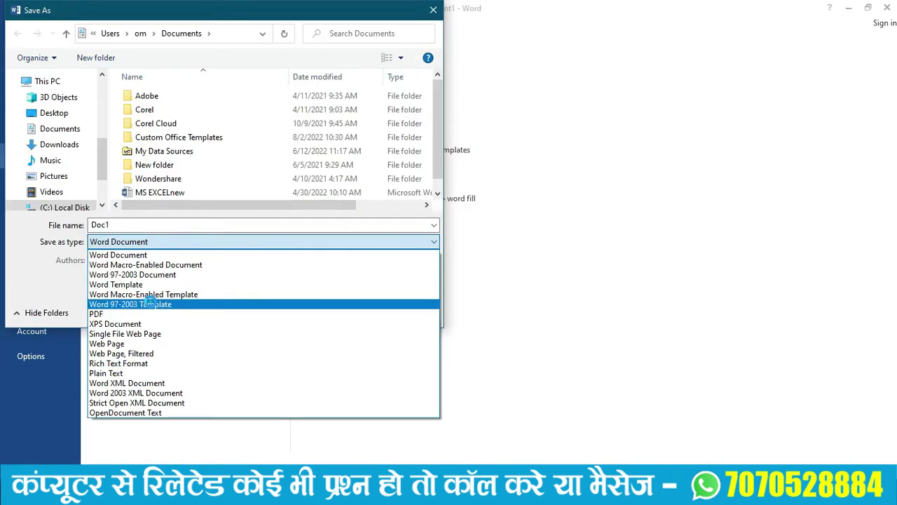
left_click(200, 301)
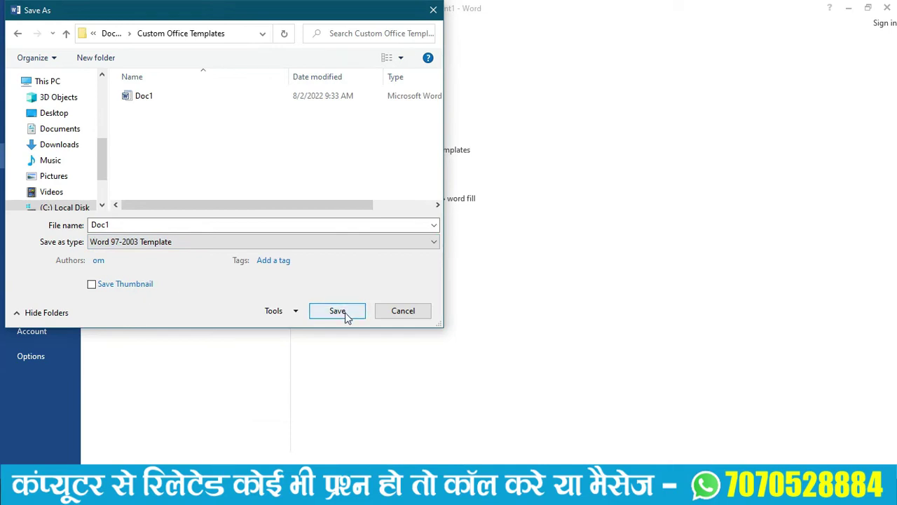
double_click(116, 224)
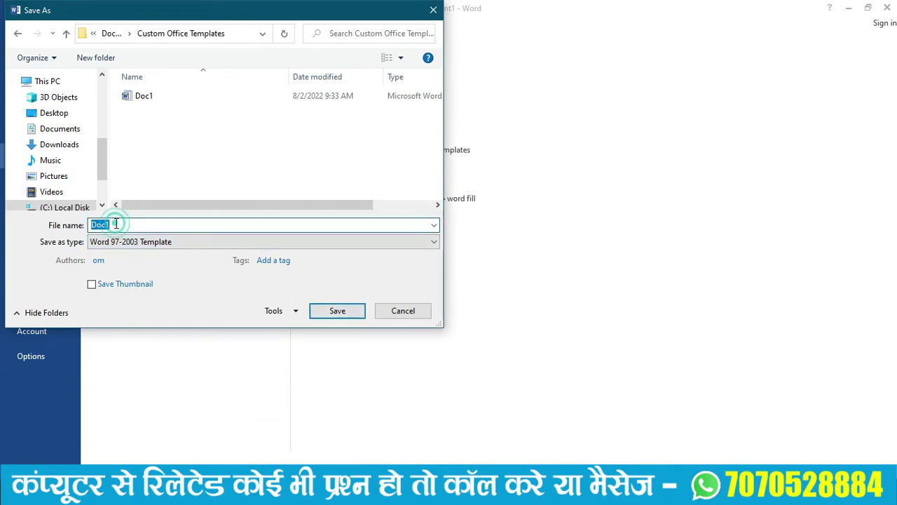
type("111")
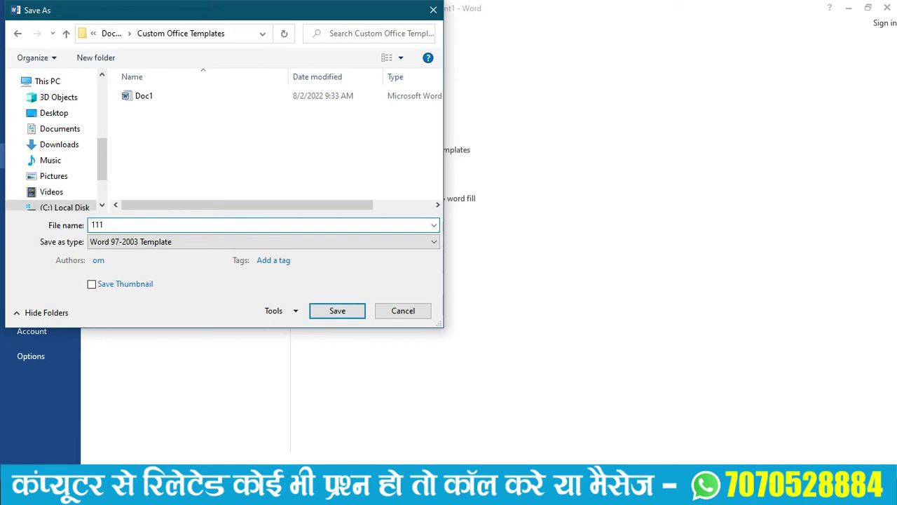
left_click(347, 313)
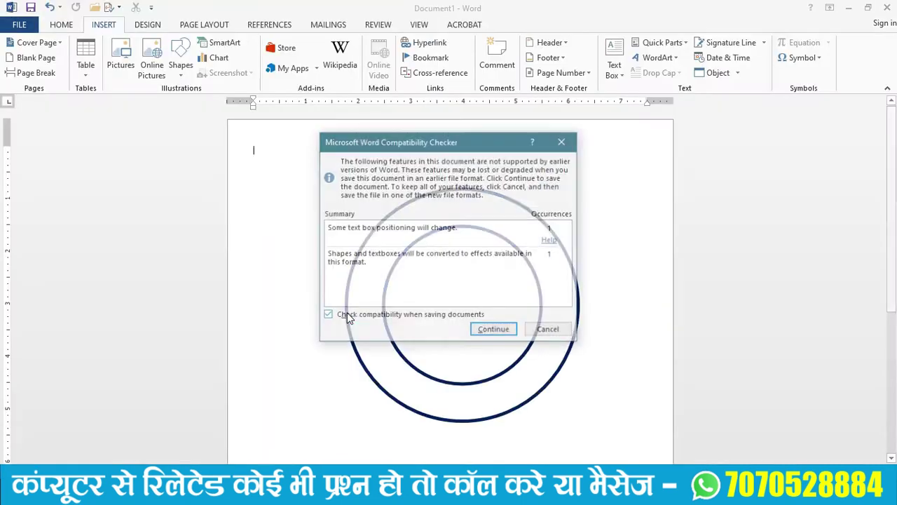
left_click(495, 334)
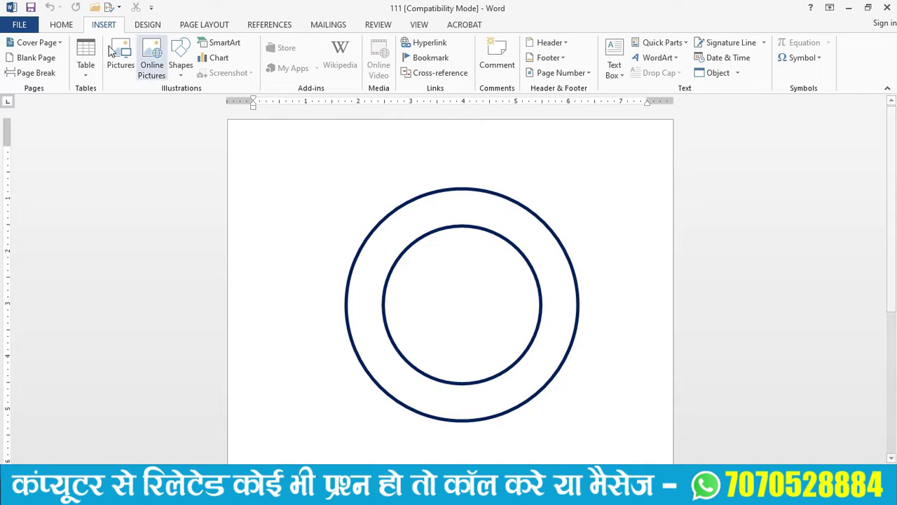
- Insert Arch Up WordArt reading 'AMAX COMPUTER' above the double ring
left_click(60, 24)
left_click(145, 24)
left_click(202, 24)
left_click(105, 26)
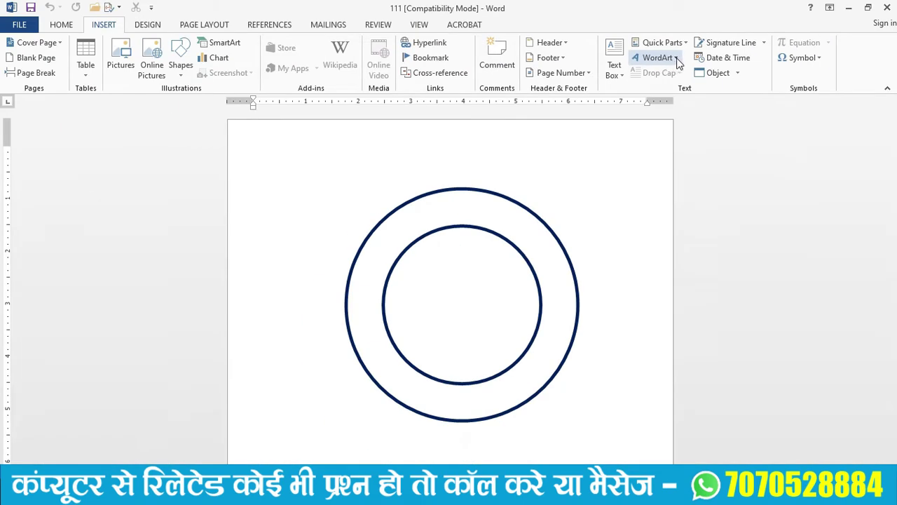
left_click(677, 59)
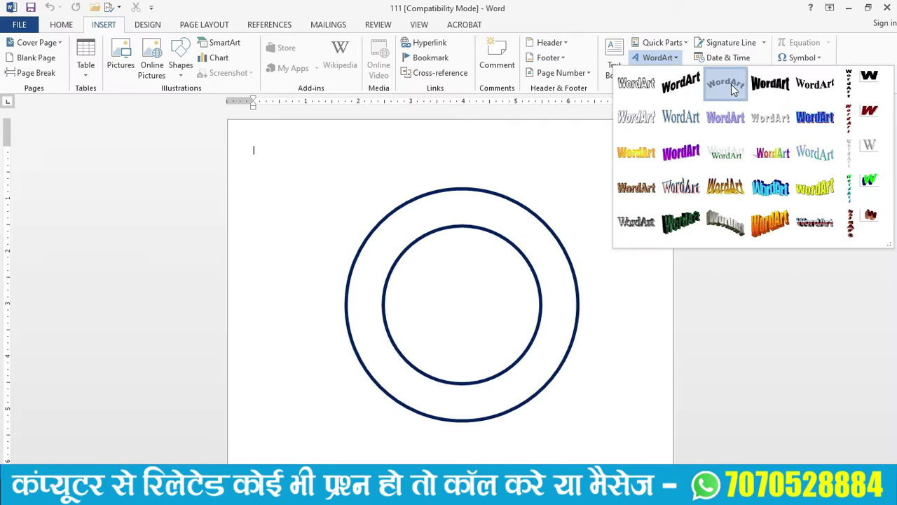
left_click(731, 84)
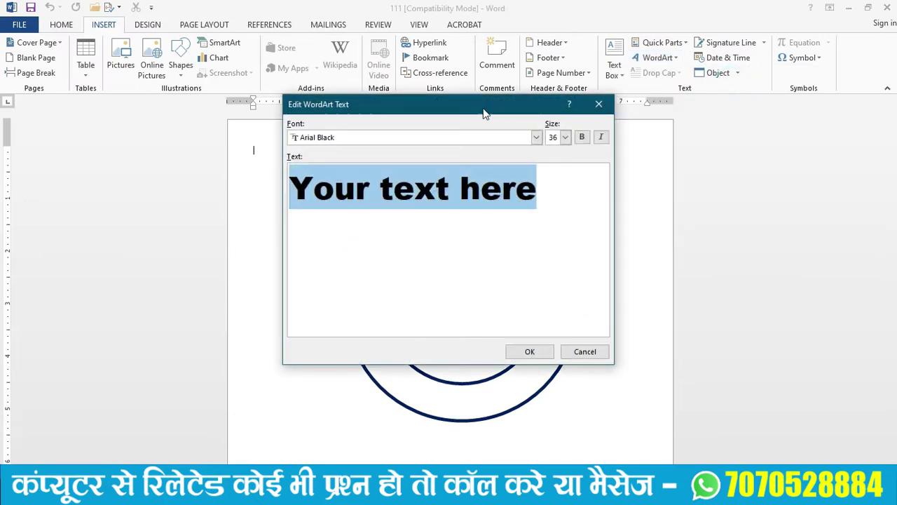
left_click_drag(482, 109, 505, 75)
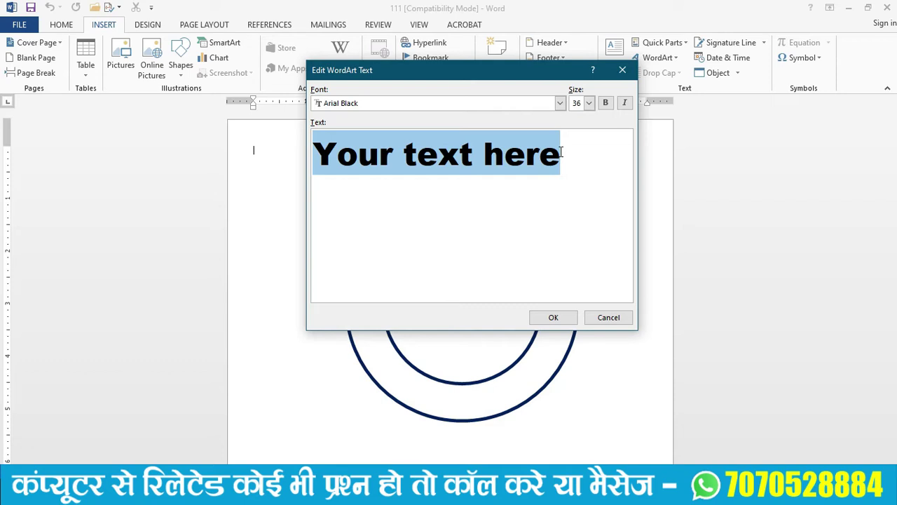
type("AMAX COMP")
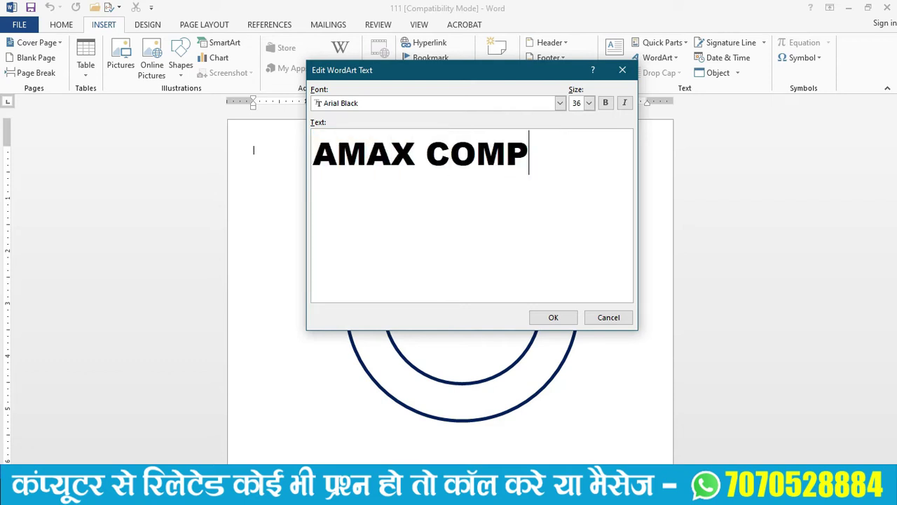
type("UTER")
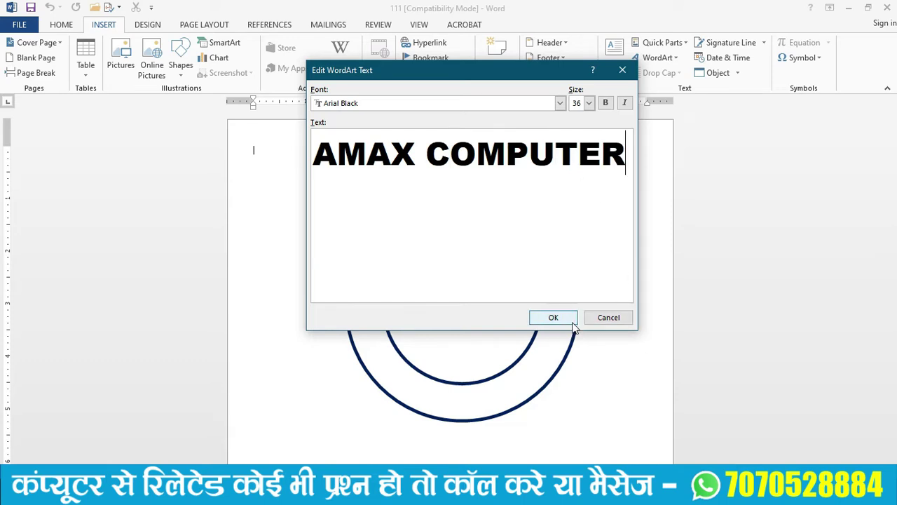
left_click(554, 318)
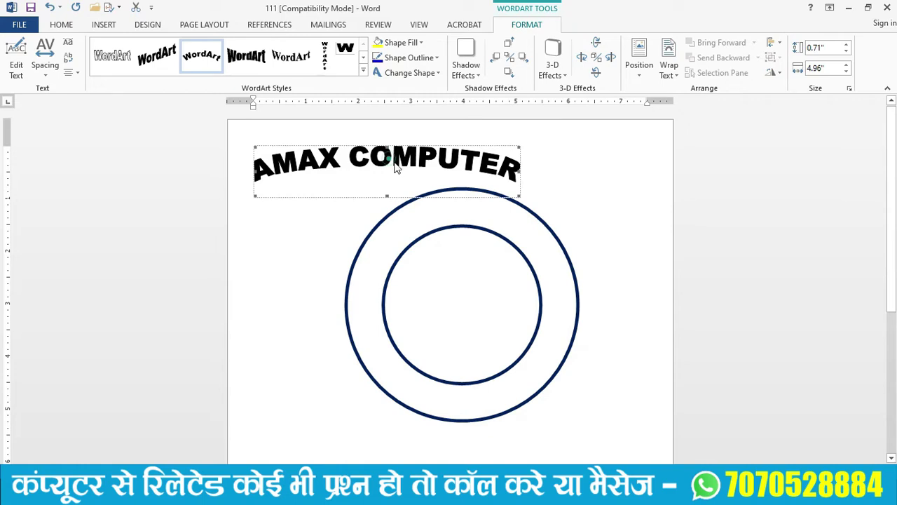
- Set the AMAX COMPUTER WordArt's wrapping to In Front of Text
left_click(409, 199)
left_click(388, 168)
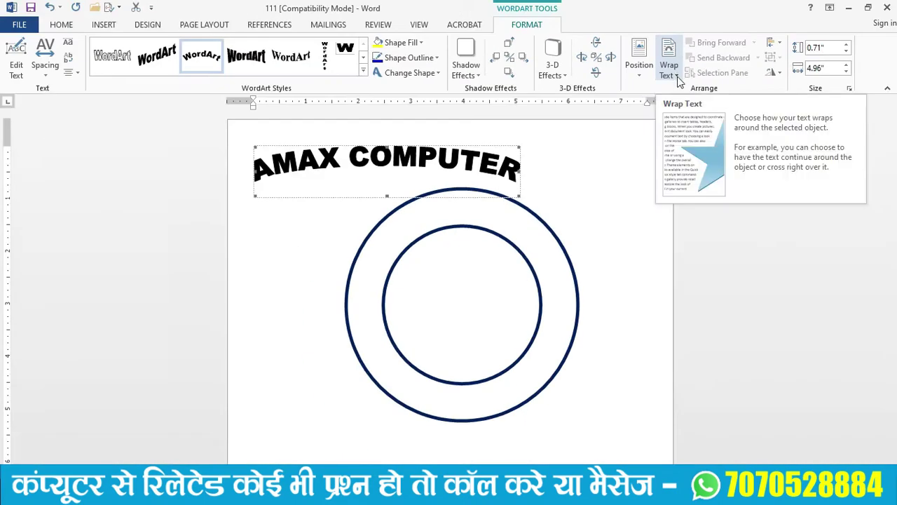
left_click(676, 75)
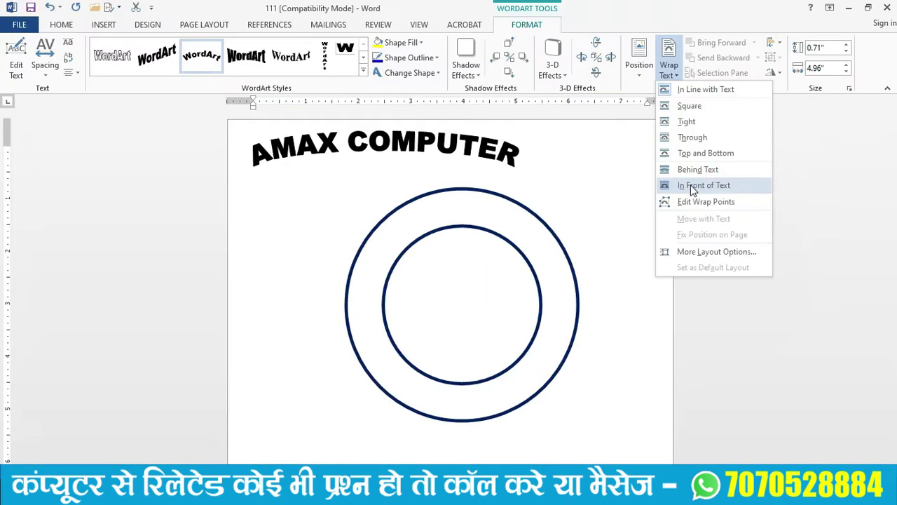
left_click(693, 185)
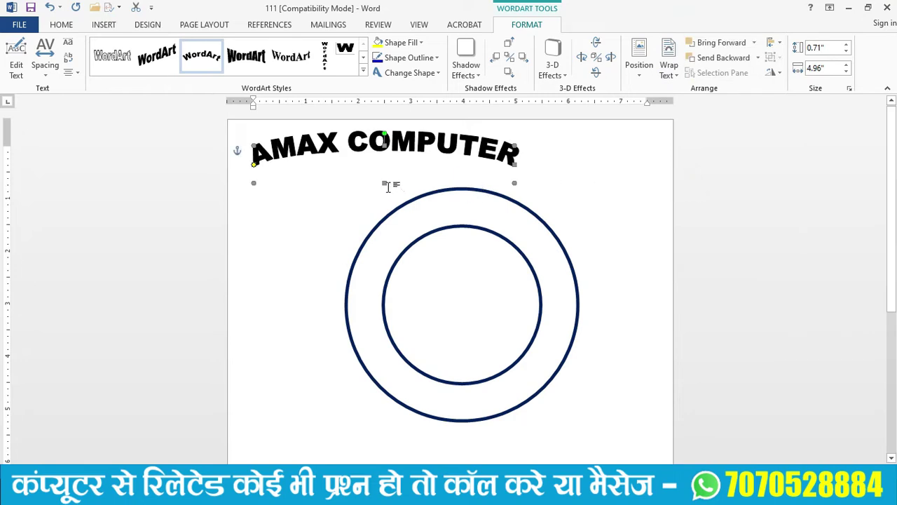
- Resize the arc to about 4.71 inches tall and fit it inside the outer ring
left_click_drag(383, 184, 408, 337)
left_click_drag(408, 337, 415, 349)
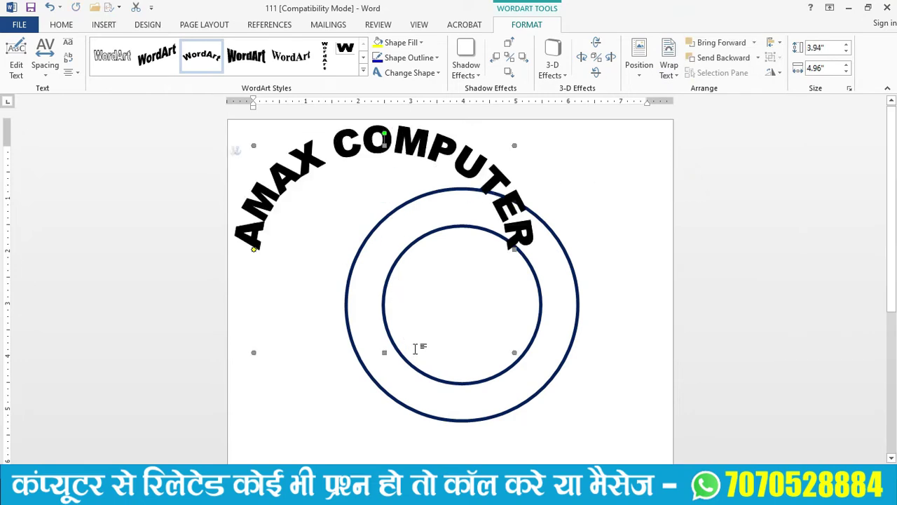
left_click_drag(409, 144, 487, 205)
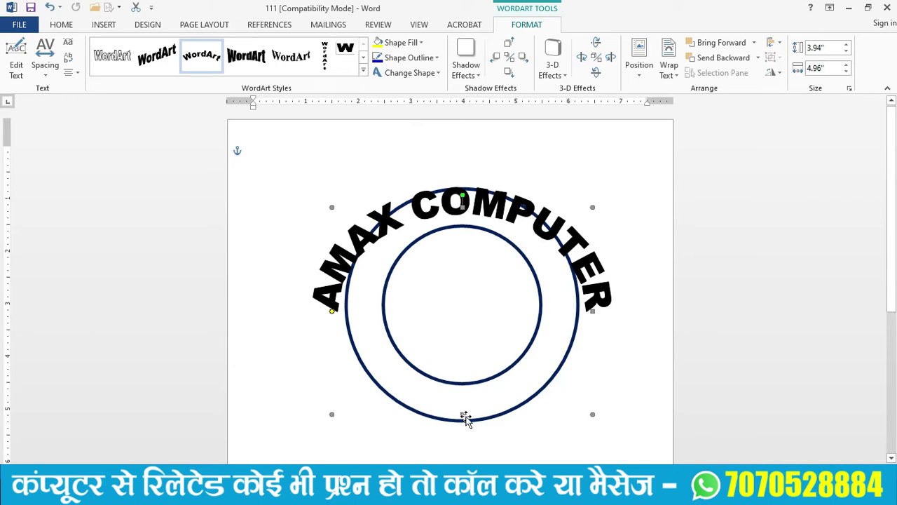
left_click_drag(463, 414, 491, 455)
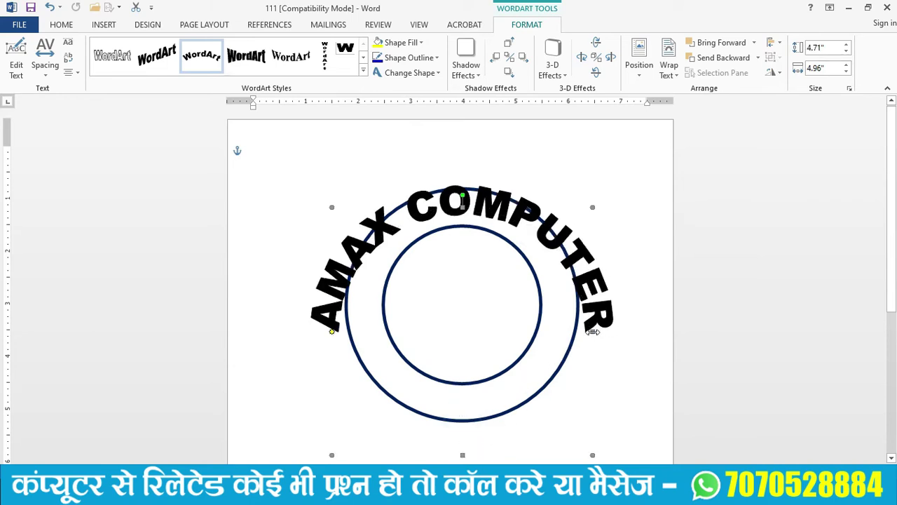
left_click_drag(593, 332, 548, 331)
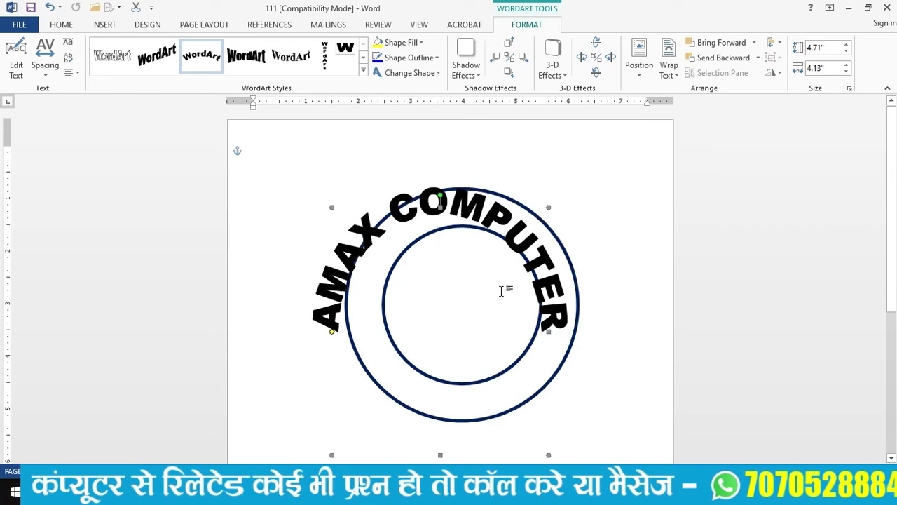
left_click_drag(430, 202, 456, 211)
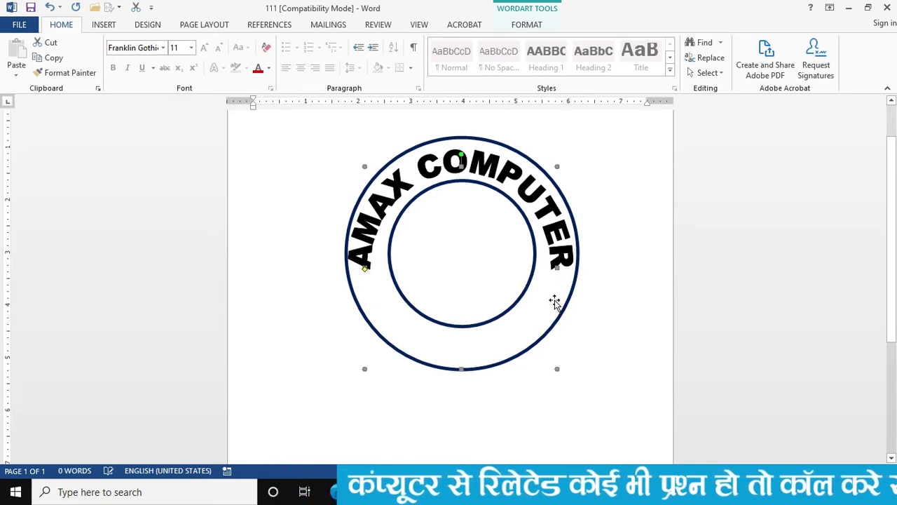
left_click_drag(557, 368, 554, 368)
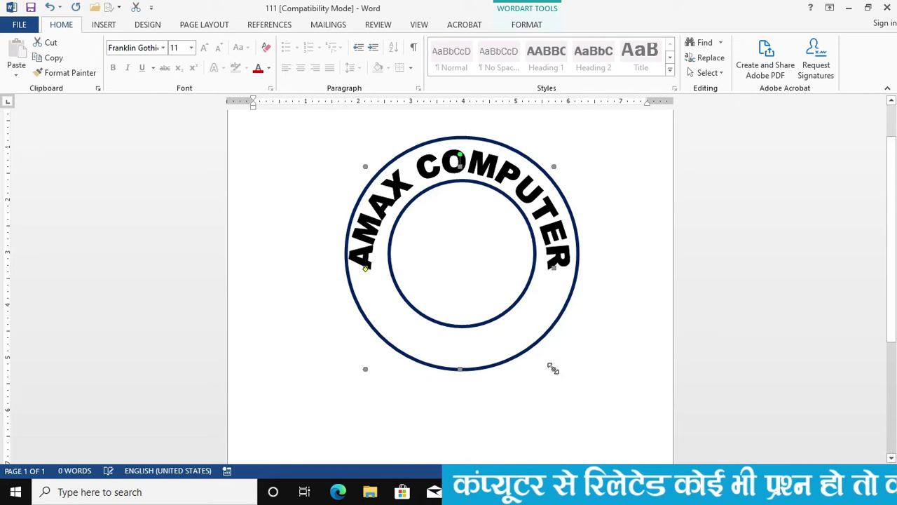
- Insert a second arched WordArt reading 'GOPALGANJ' in Arial Black 36
left_click(631, 343)
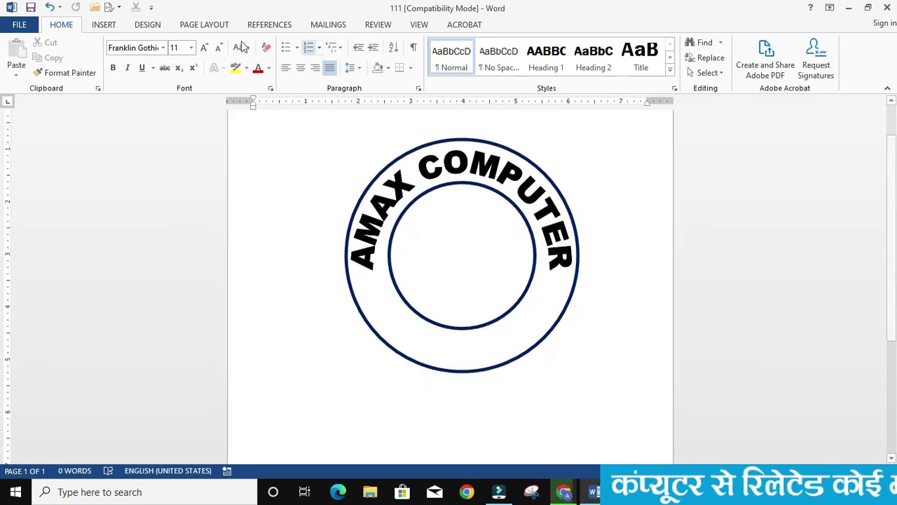
left_click(104, 27)
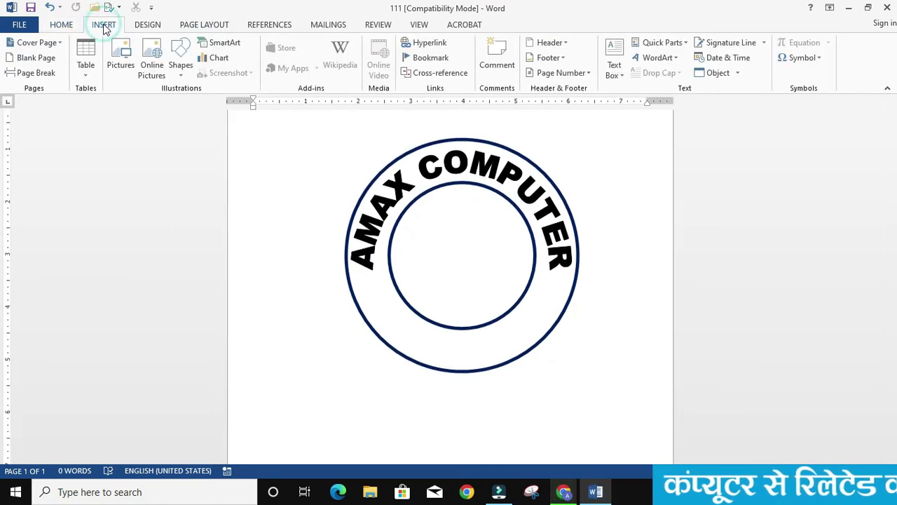
left_click(672, 58)
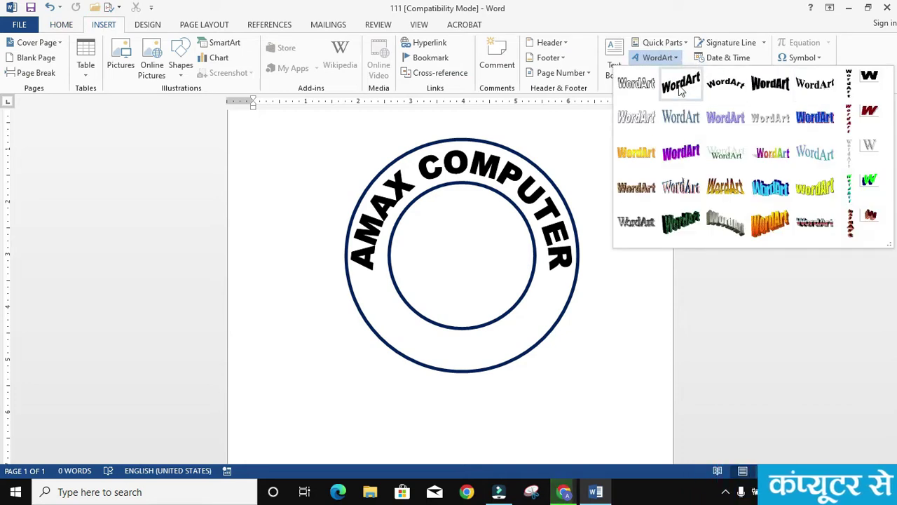
left_click(638, 84)
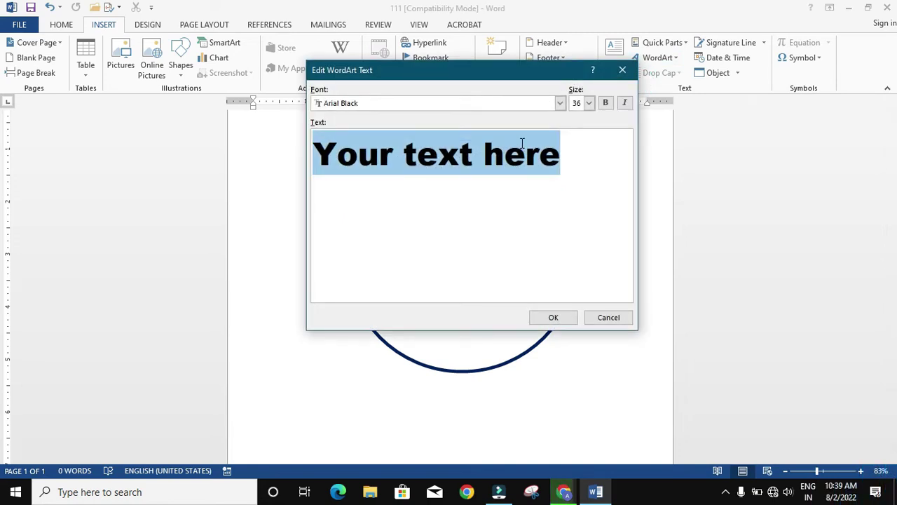
type("GOPAL")
key("BackSpace")
type("ALGA")
key("BackSpace")
key("BackSpace")
type("GANJ")
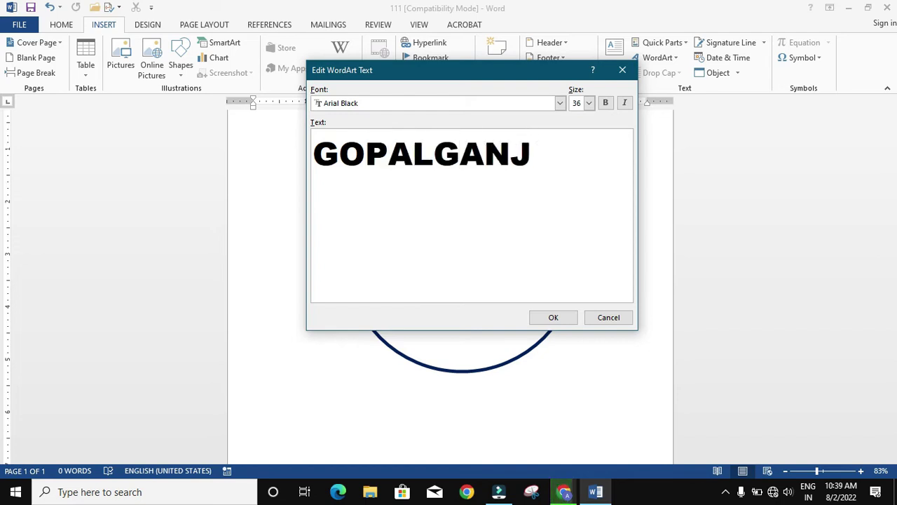
left_click(551, 317)
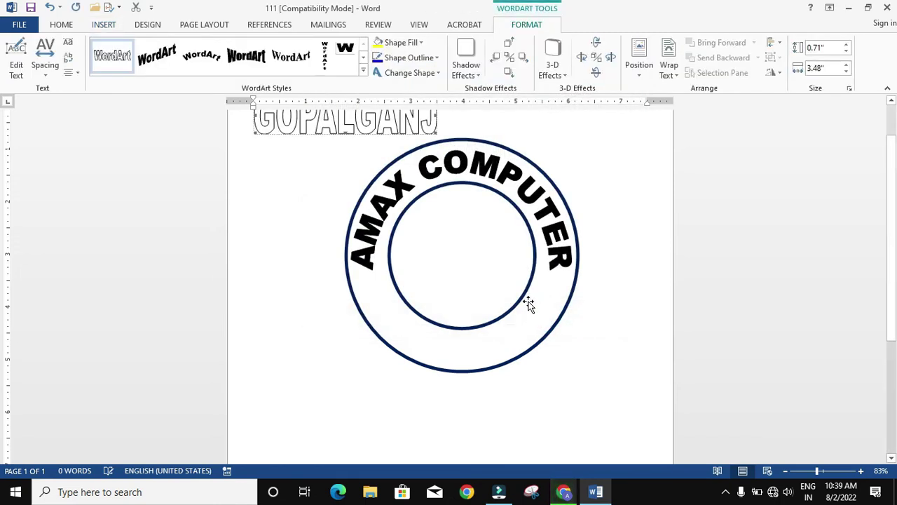
scroll(358, 130, "up", 2)
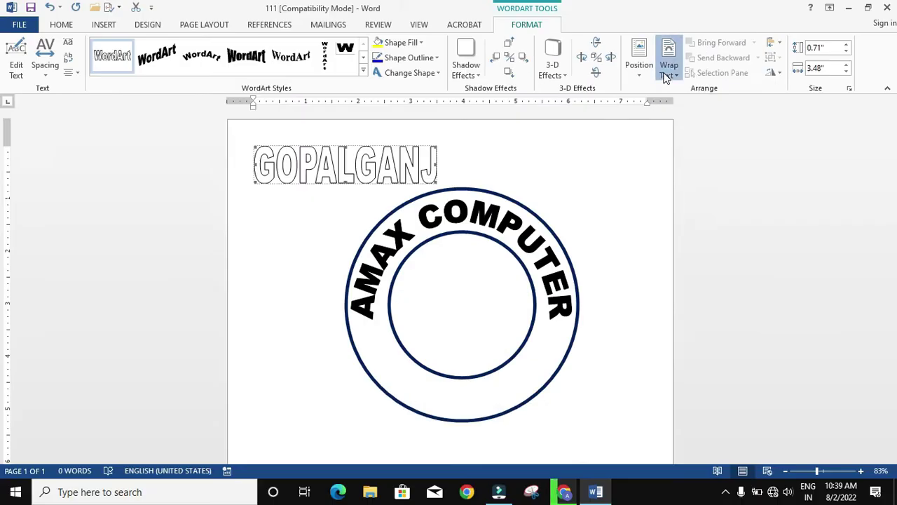
- Float the GOPALGANJ WordArt in front of text and give it the Arch Down text shape
left_click(666, 77)
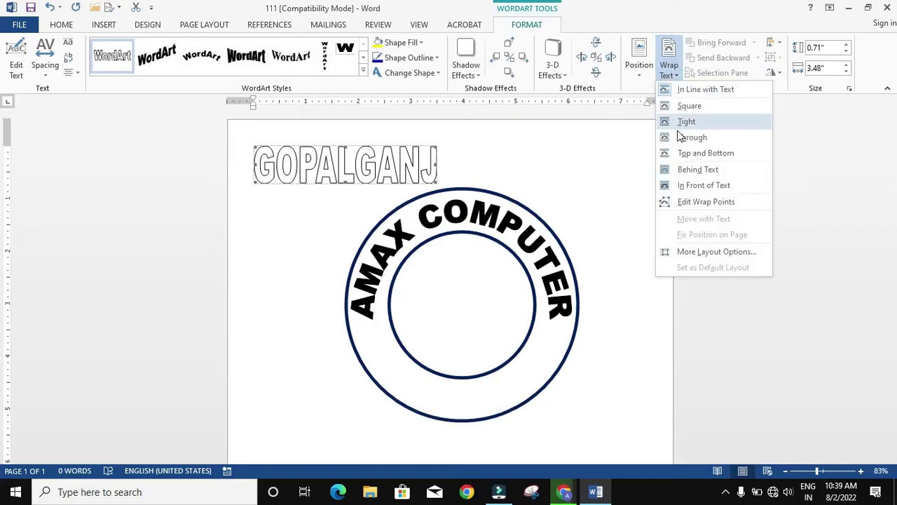
left_click(692, 186)
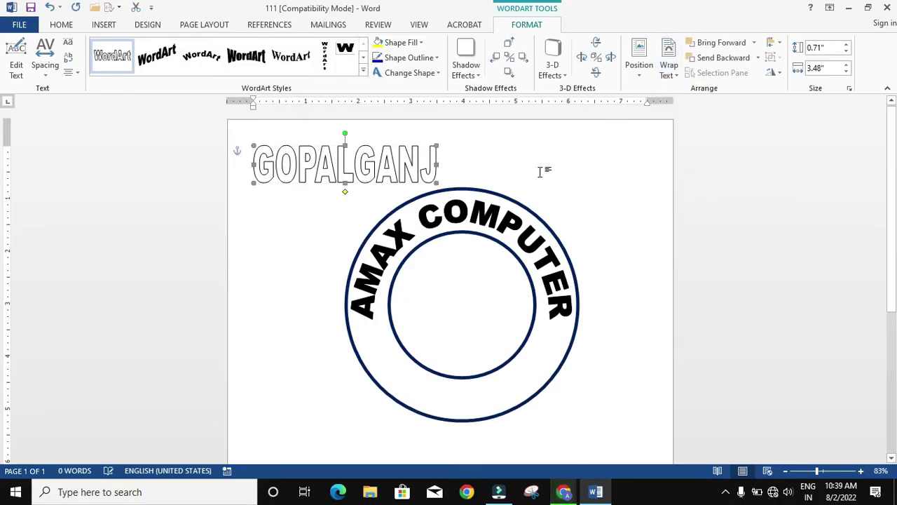
left_click(346, 169)
left_click_drag(347, 169, 345, 171)
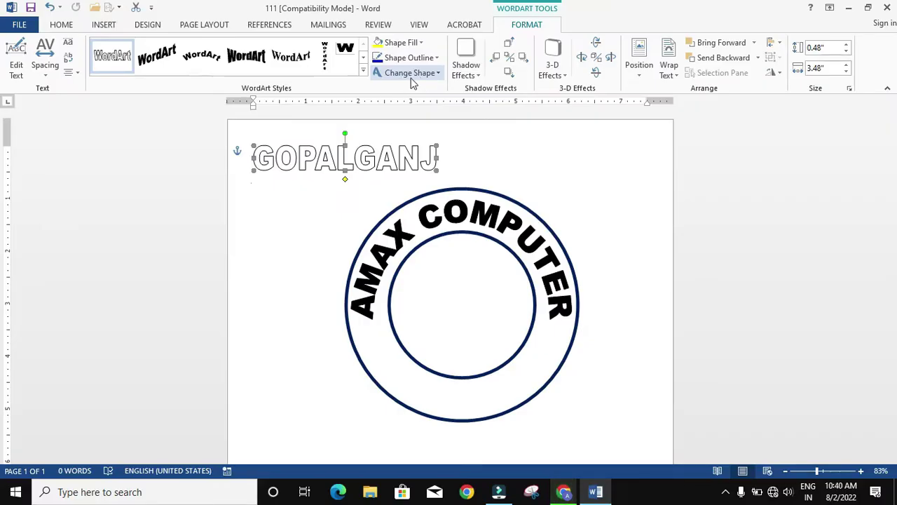
left_click(437, 74)
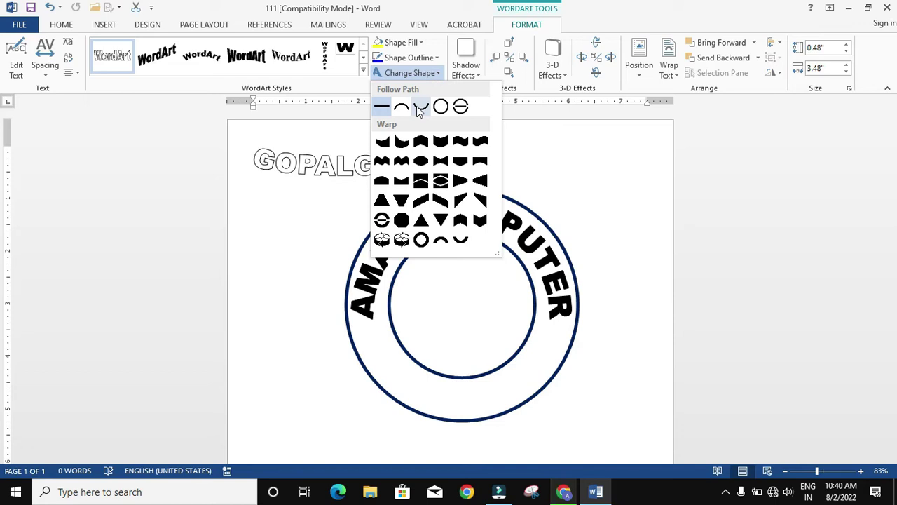
left_click(421, 109)
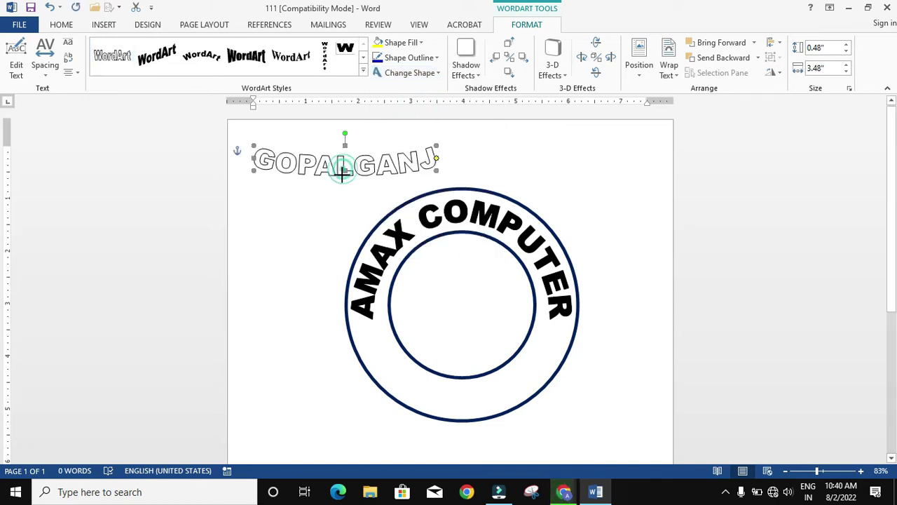
- Resize the arched GOPALGANJ to about 1.3" by 2.6" and fit it into the ring's bottom
left_click_drag(340, 199, 341, 199)
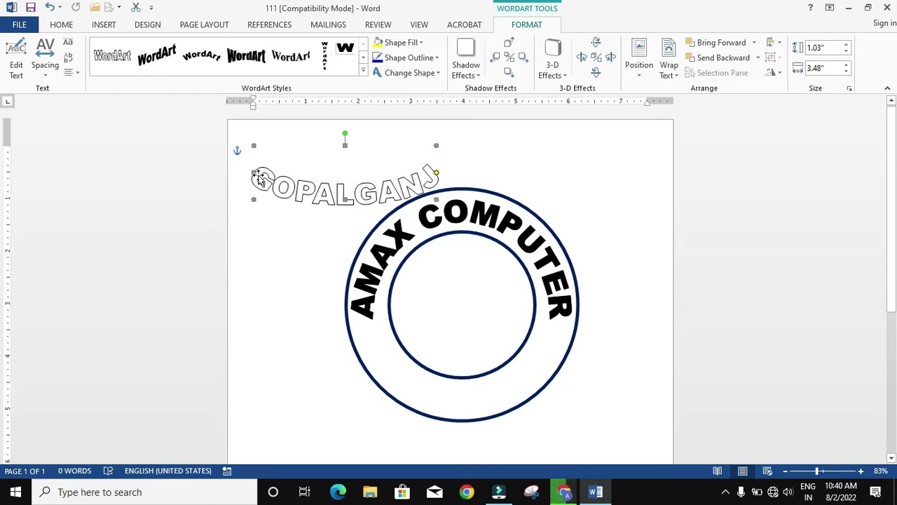
left_click_drag(253, 173, 292, 165)
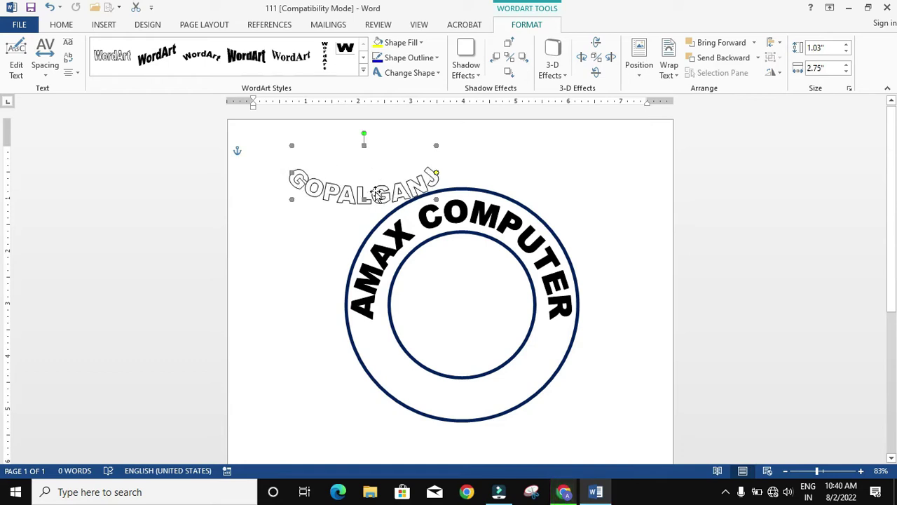
left_click_drag(378, 195, 473, 390)
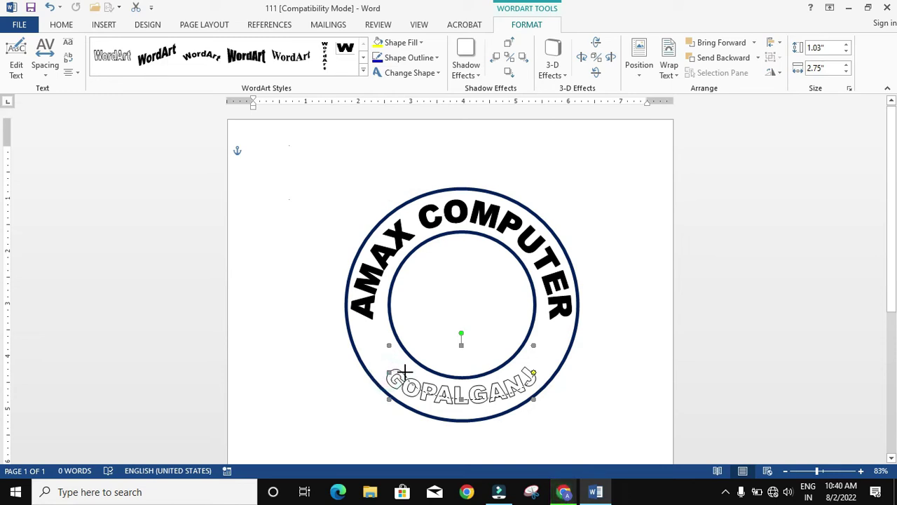
left_click_drag(388, 374, 405, 373)
mouse_move(474, 403)
left_mouse_down()
mouse_move(474, 412)
mouse_move(477, 399)
mouse_move(537, 408)
mouse_move(507, 392)
mouse_move(517, 401)
left_mouse_up()
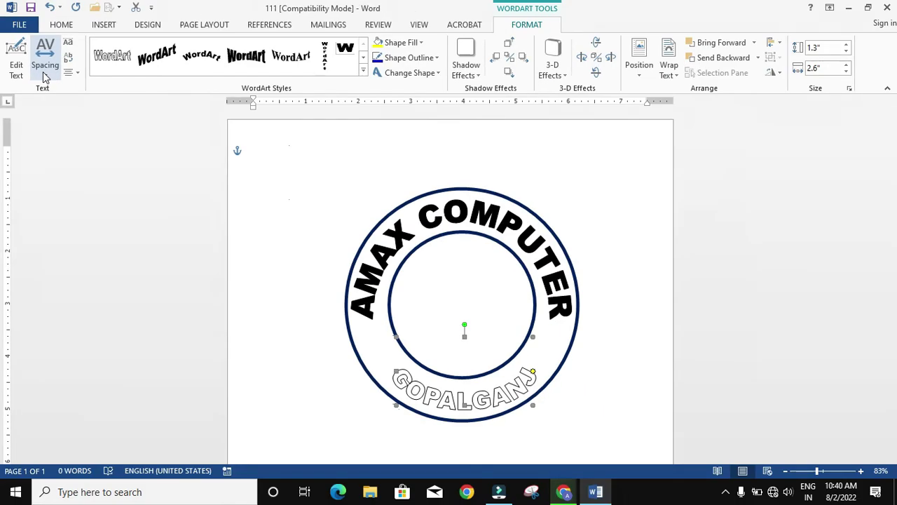
- Try Tight, Very Tight and Very Loose character spacing on GOPALGANJ, ending on Loose
left_click(45, 76)
left_click(44, 75)
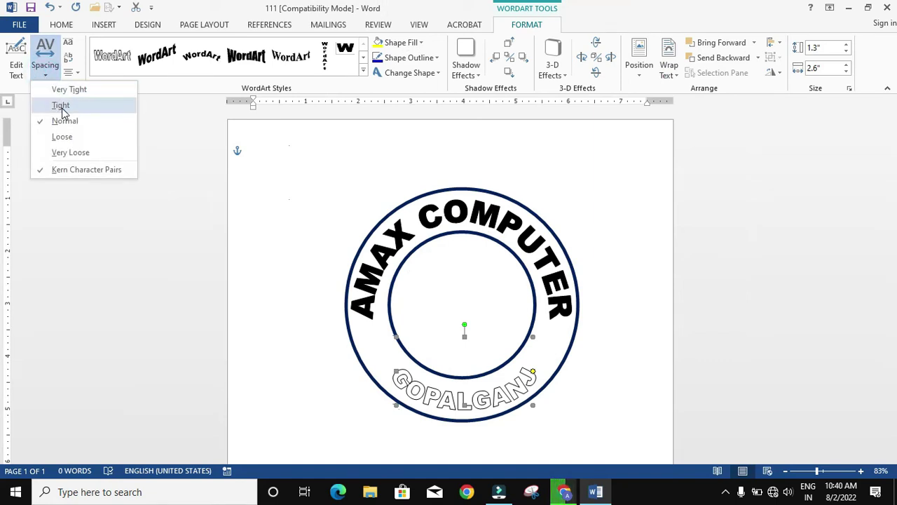
left_click(62, 110)
left_click(45, 73)
left_click(60, 89)
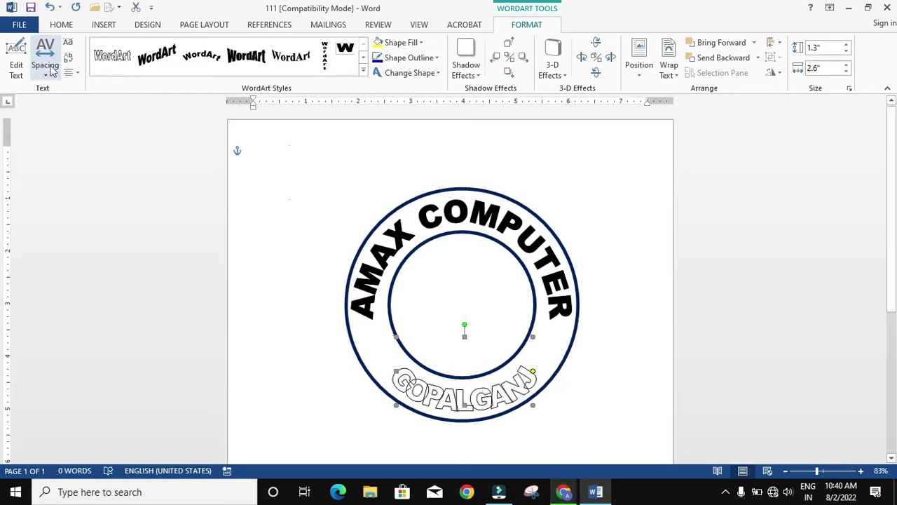
left_click(45, 70)
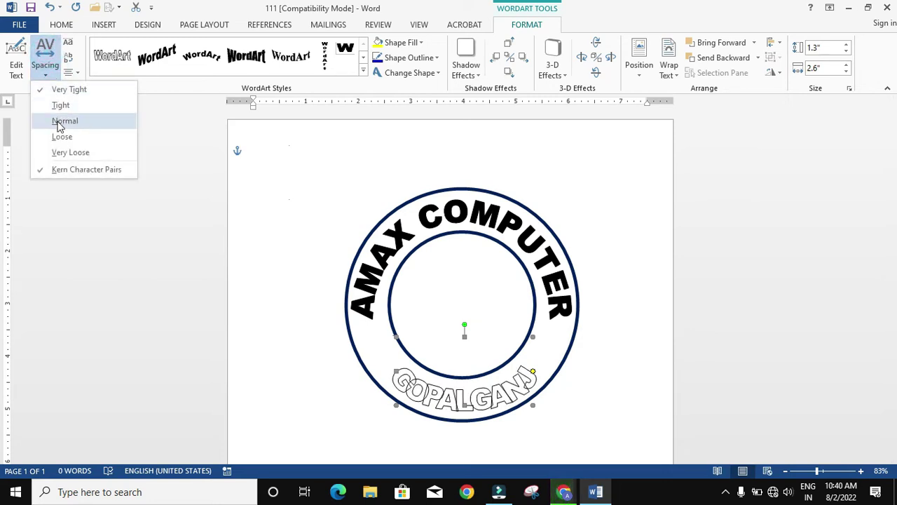
left_click(66, 152)
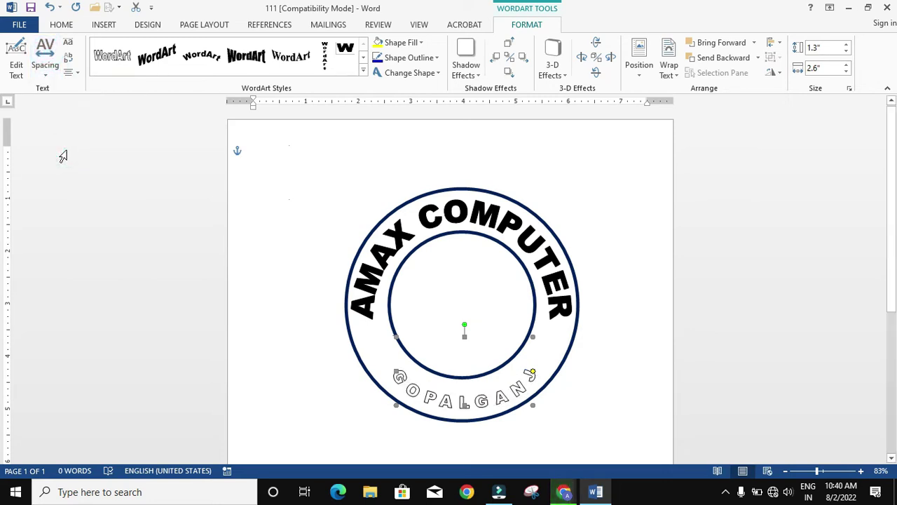
left_click(44, 70)
left_click(60, 138)
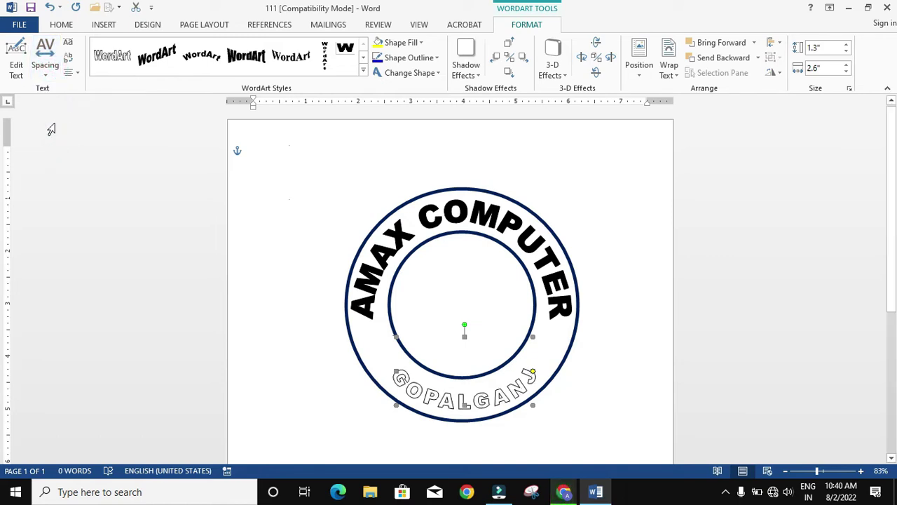
- Restore Normal letter spacing on GOPALGANJ and preview the stamp
left_click(46, 62)
left_click(63, 121)
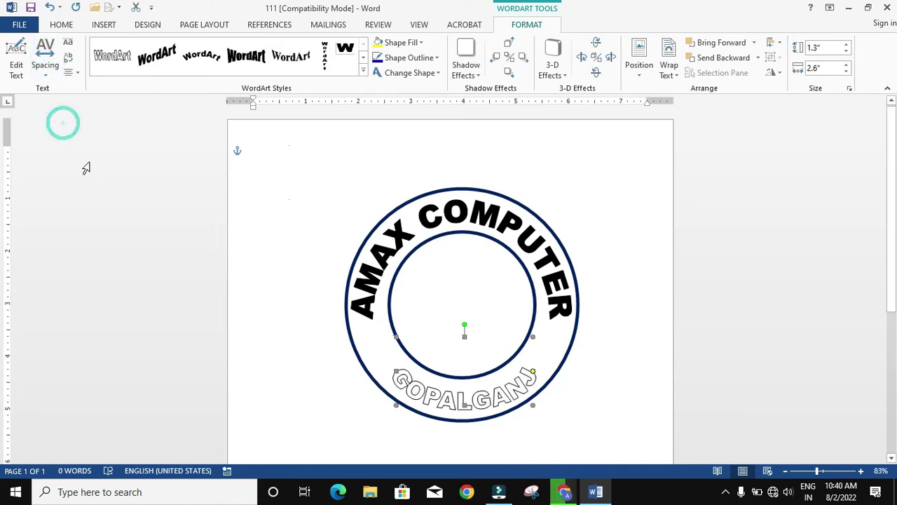
left_click(648, 360)
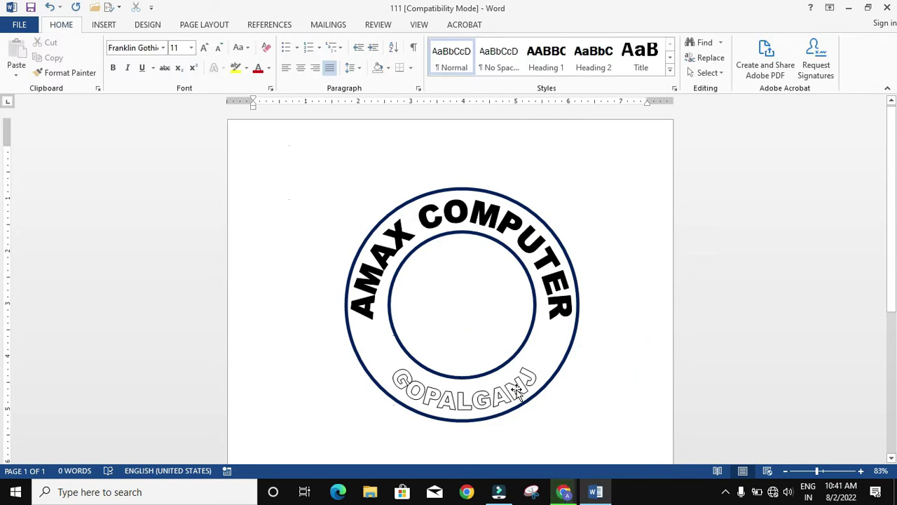
- Enlarge GOPALGANJ to 1.52" by 3.04" and reposition it within the ring's lower band
left_click(517, 390)
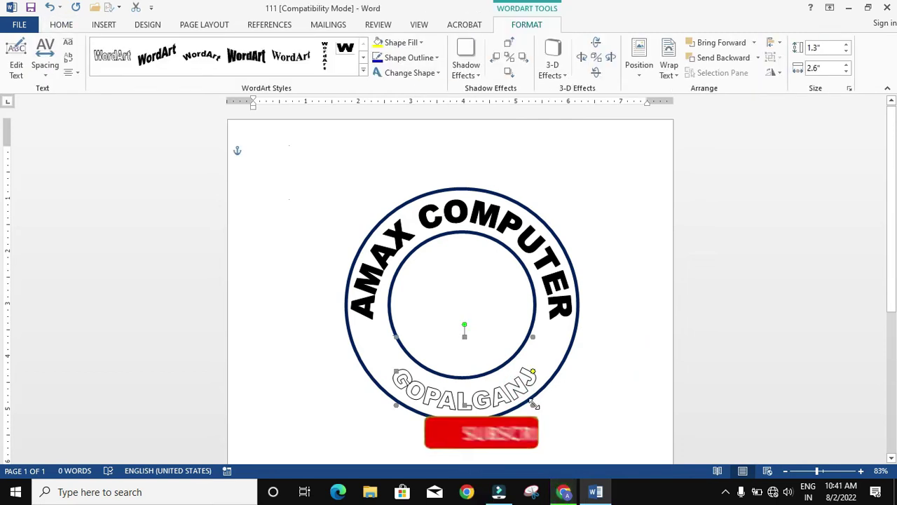
left_click_drag(534, 405, 556, 404)
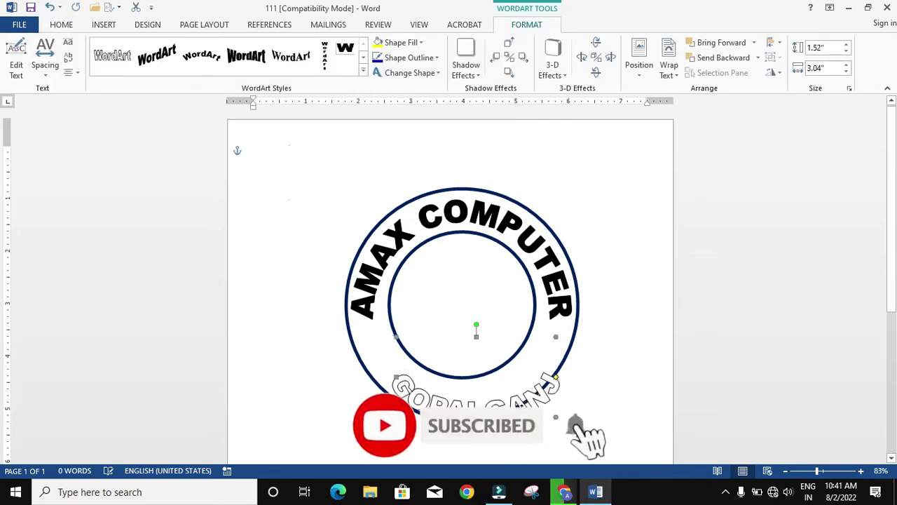
left_click_drag(502, 395, 502, 394)
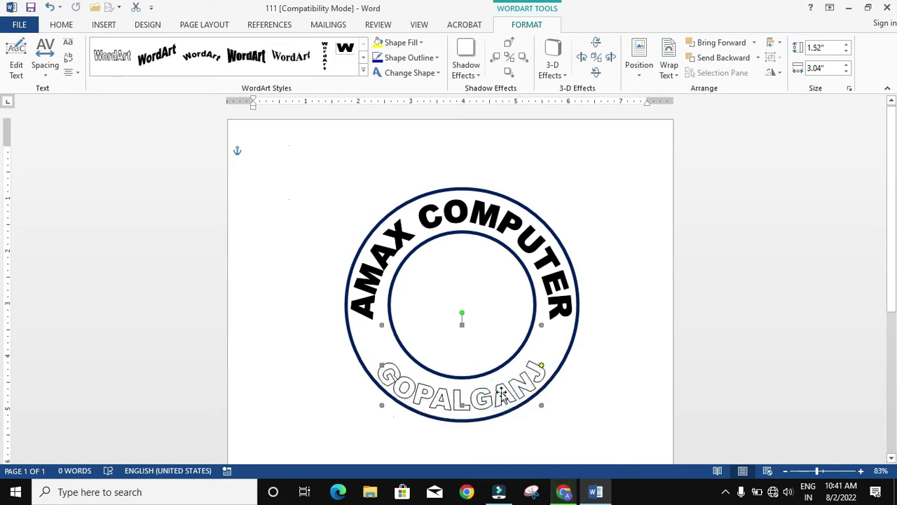
left_click(603, 407)
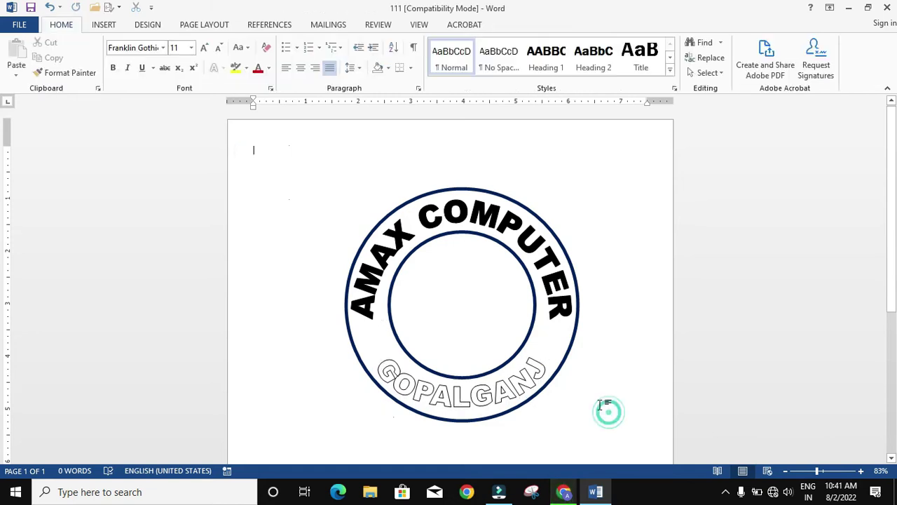
left_click(512, 382)
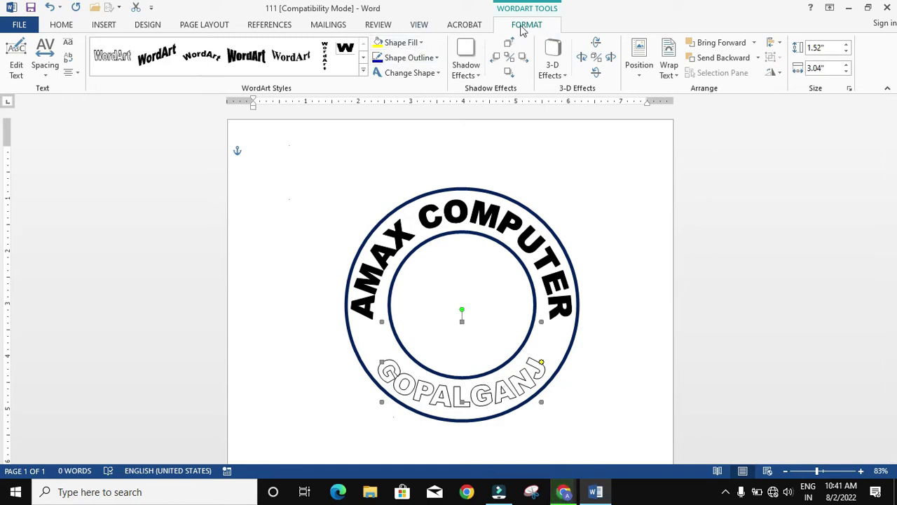
- Fill GOPALGANJ dark blue and remove its outline
left_click(422, 44)
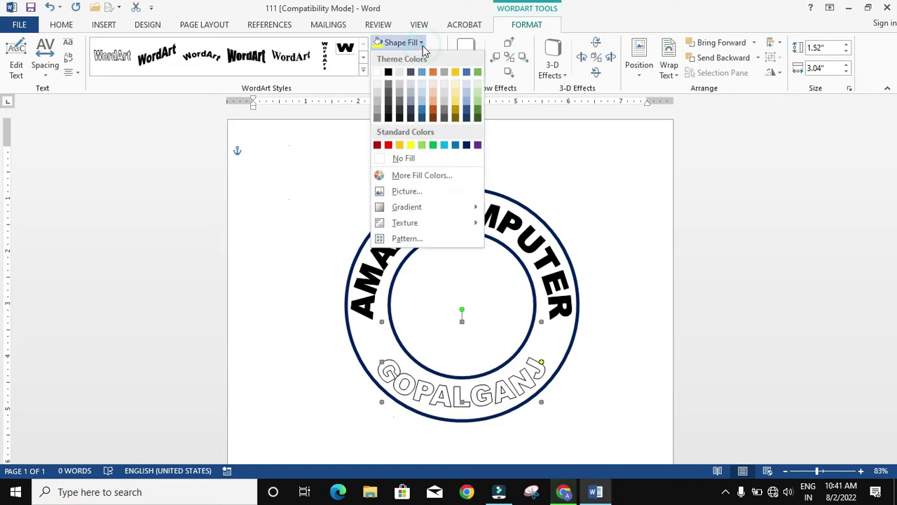
left_click(466, 145)
left_click(435, 58)
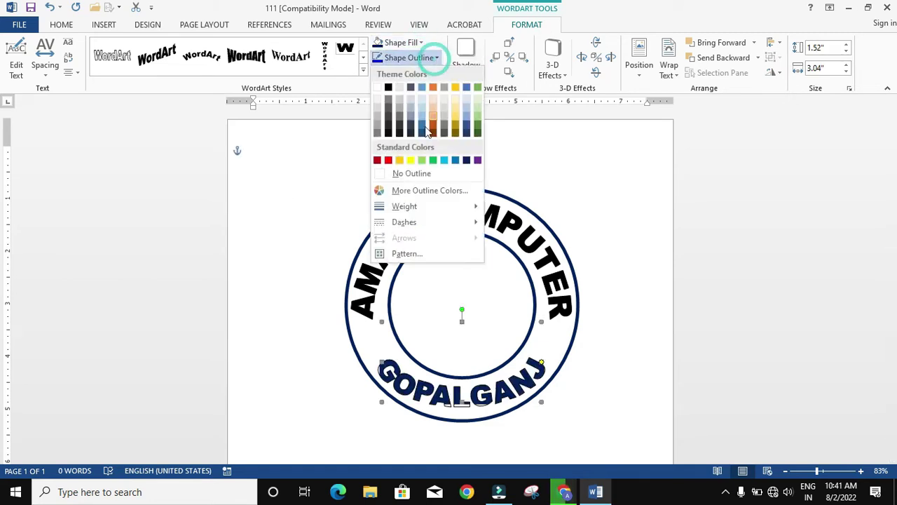
left_click(413, 174)
- Fill AMAX COMPUTER red with no outline
left_click(481, 214)
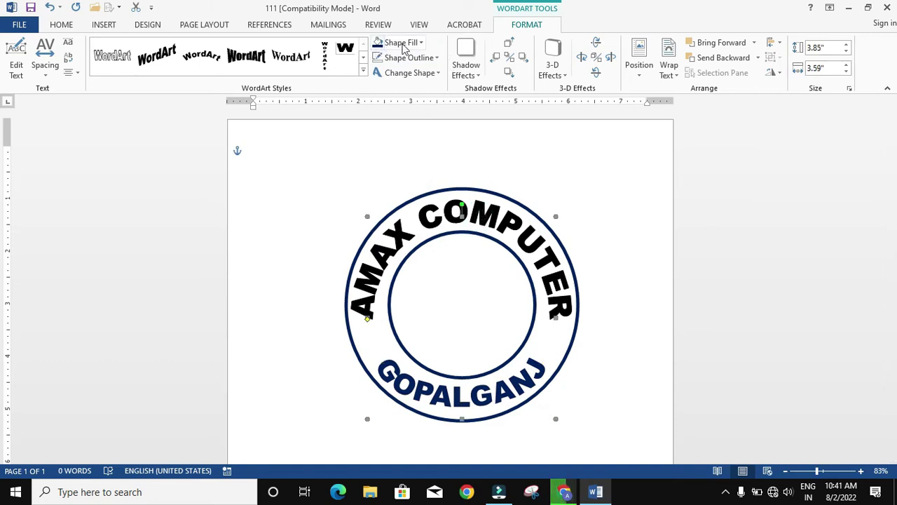
left_click(421, 43)
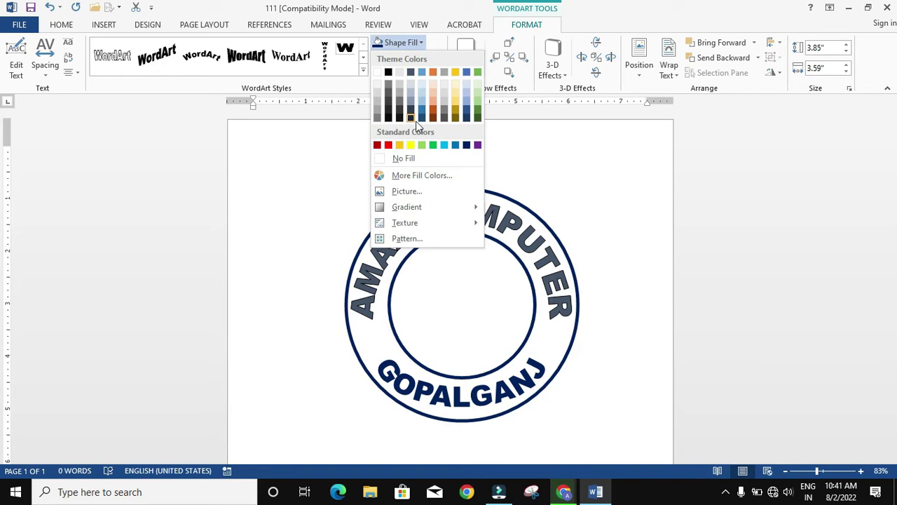
left_click(388, 144)
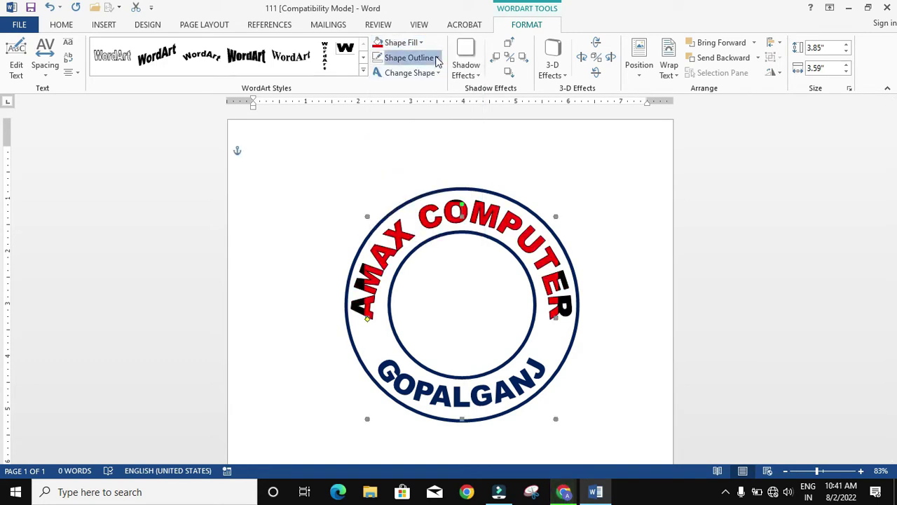
left_click(437, 60)
left_click(406, 176)
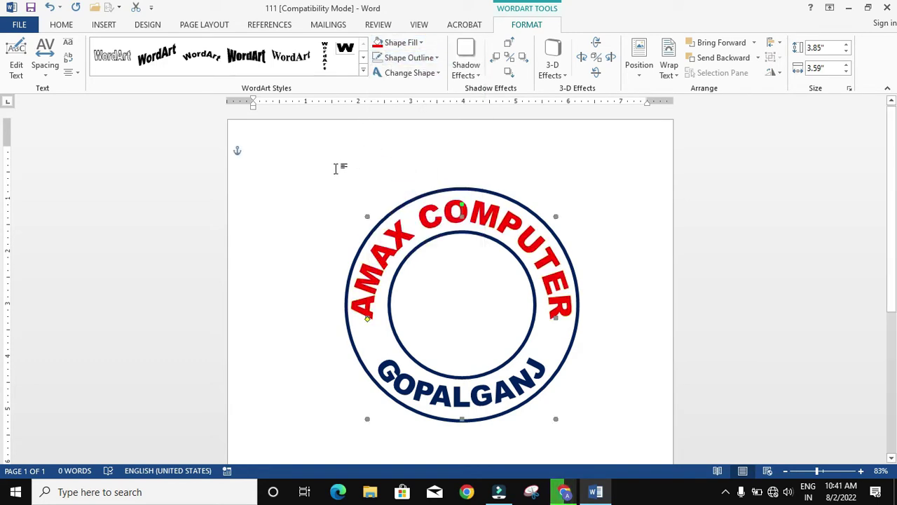
left_click(335, 168)
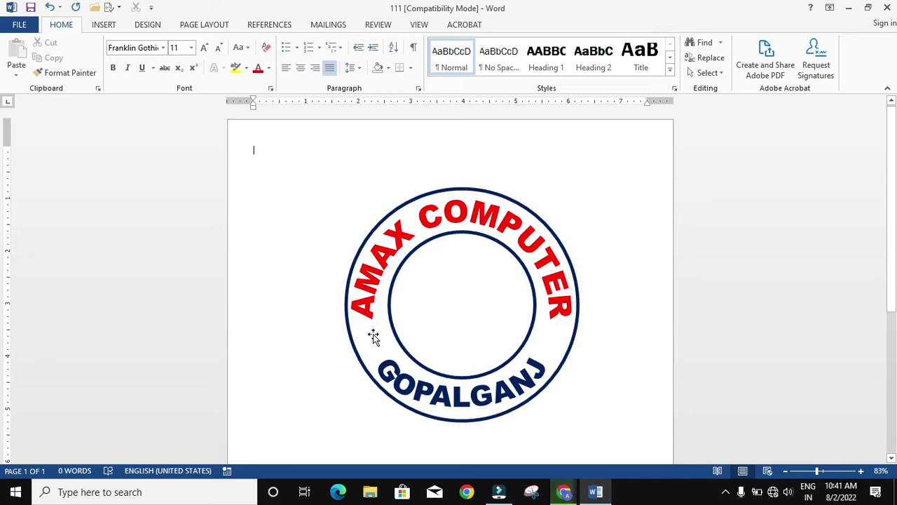
- Draw a small 5-point star on the ring's left side and copy it to the right side
left_click(98, 25)
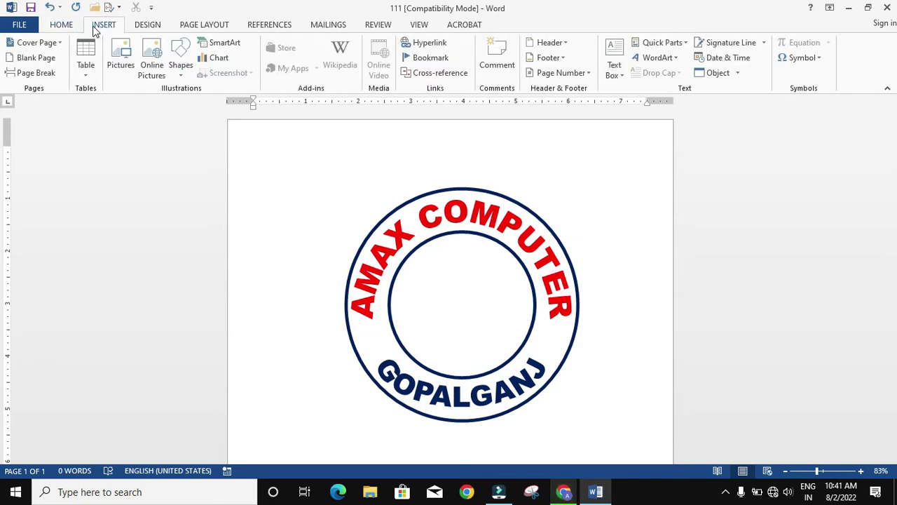
left_click(181, 73)
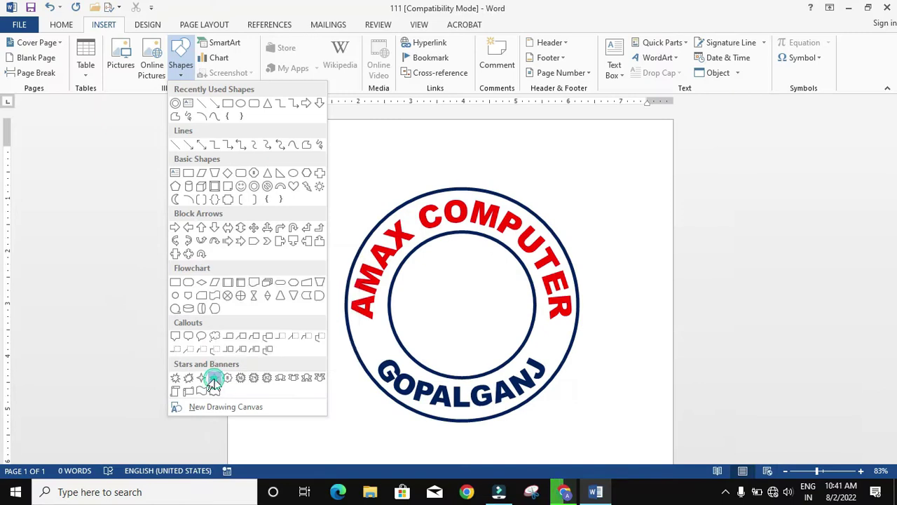
left_click(215, 379)
mouse_move(364, 330)
left_mouse_down()
mouse_move(393, 358)
mouse_move(373, 345)
mouse_move(547, 351)
left_mouse_up()
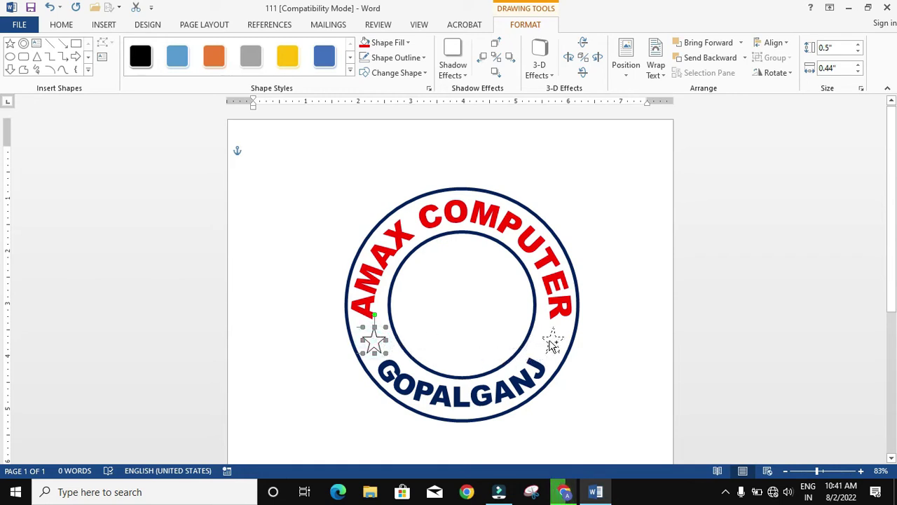
left_click_drag(553, 344, 554, 343)
- Fill both stars green and remove their outlines
left_click(374, 342)
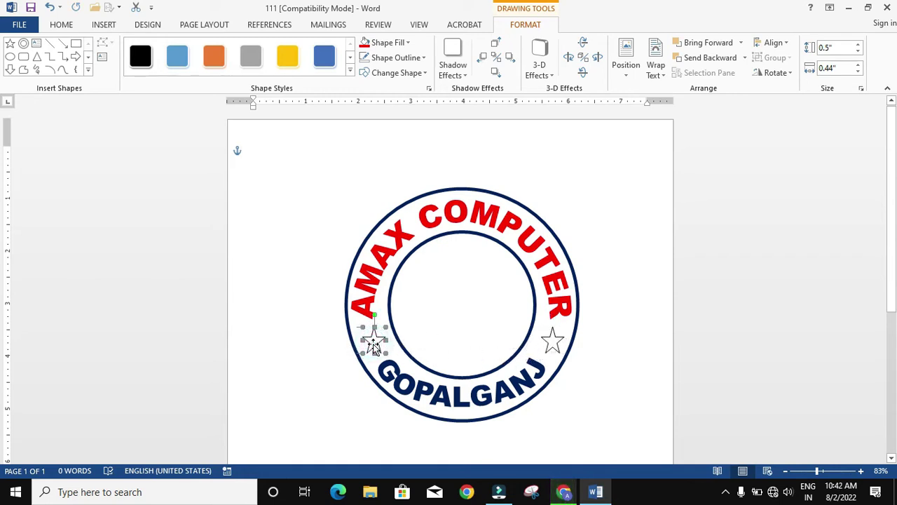
left_click(389, 42)
left_click(420, 145)
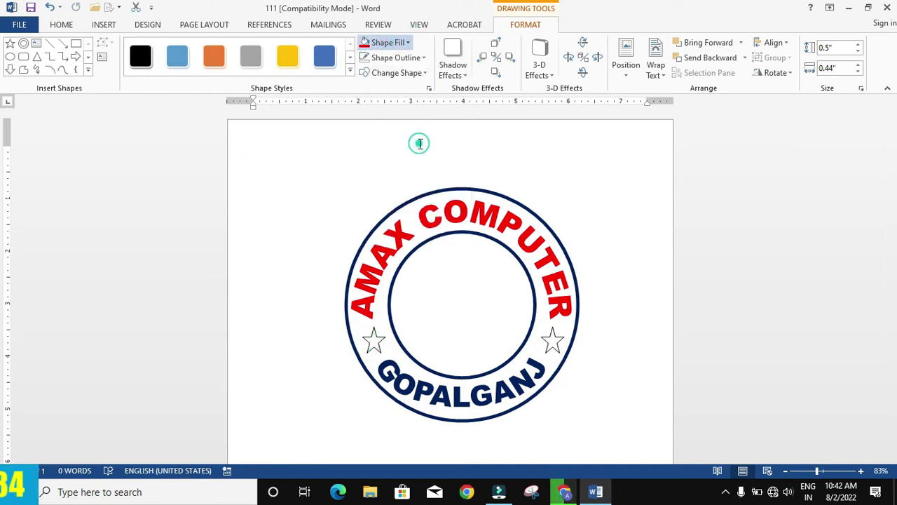
left_click(428, 59)
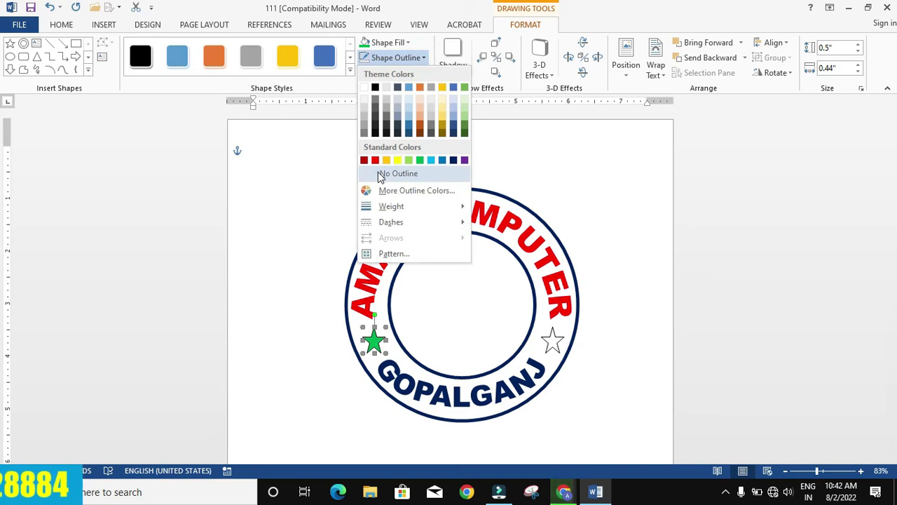
left_click(380, 175)
left_click(552, 342)
left_click(363, 40)
left_click(367, 59)
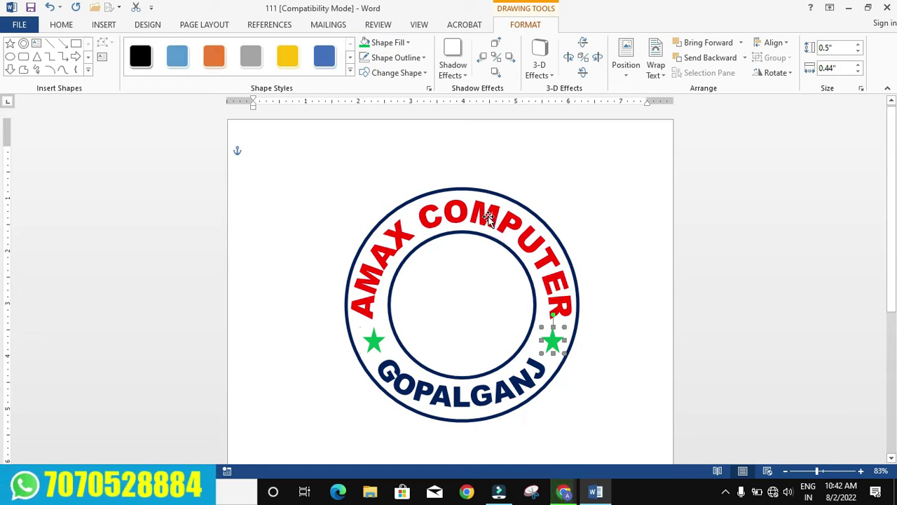
scroll(488, 218, "down", 1)
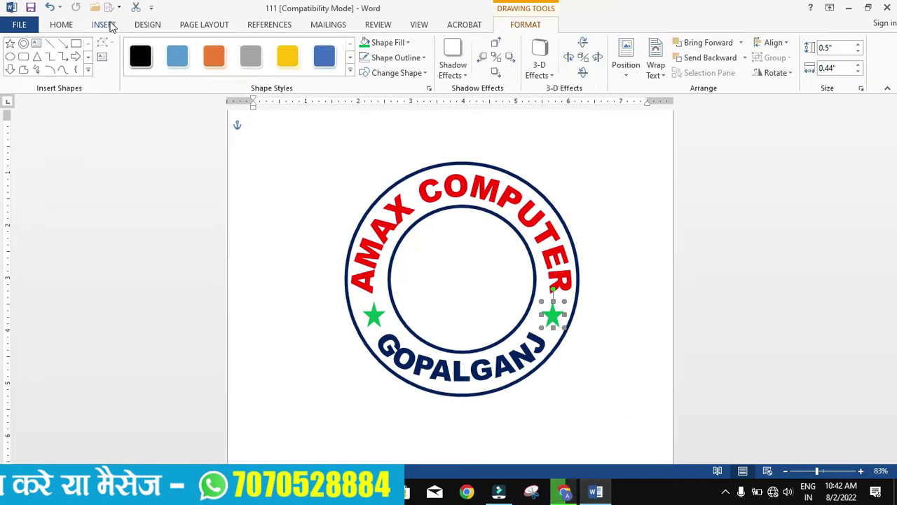
- Draw a ribbon banner across the ring's bottom, 0.79" high and centred
left_click(107, 26)
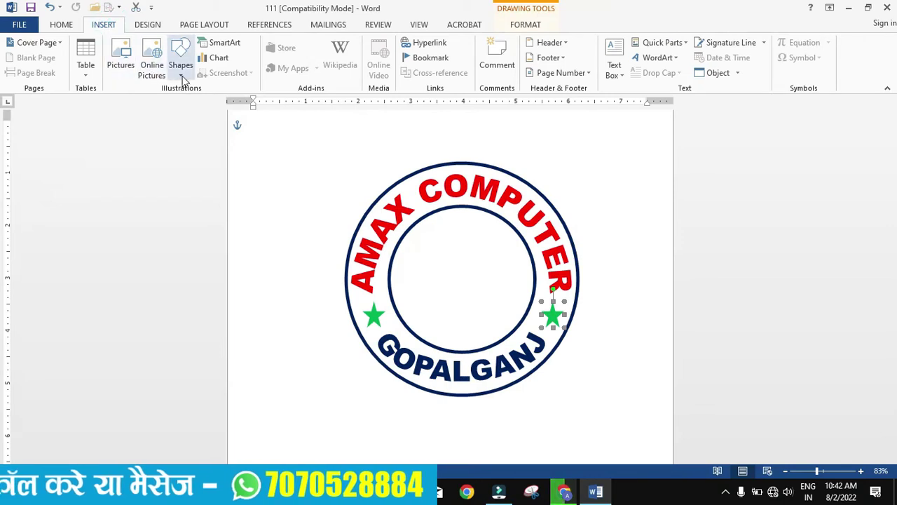
left_click(181, 66)
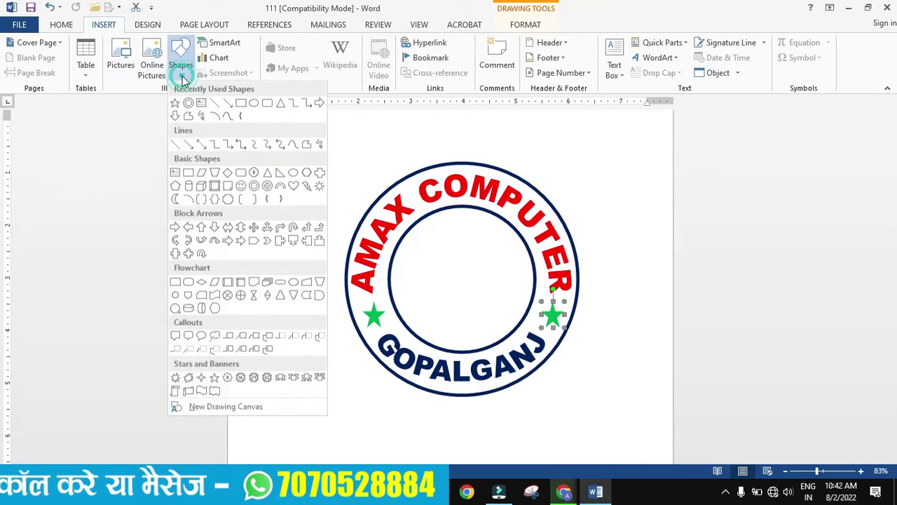
left_click(294, 382)
mouse_move(315, 379)
left_mouse_down()
mouse_move(578, 436)
mouse_move(629, 435)
left_mouse_up()
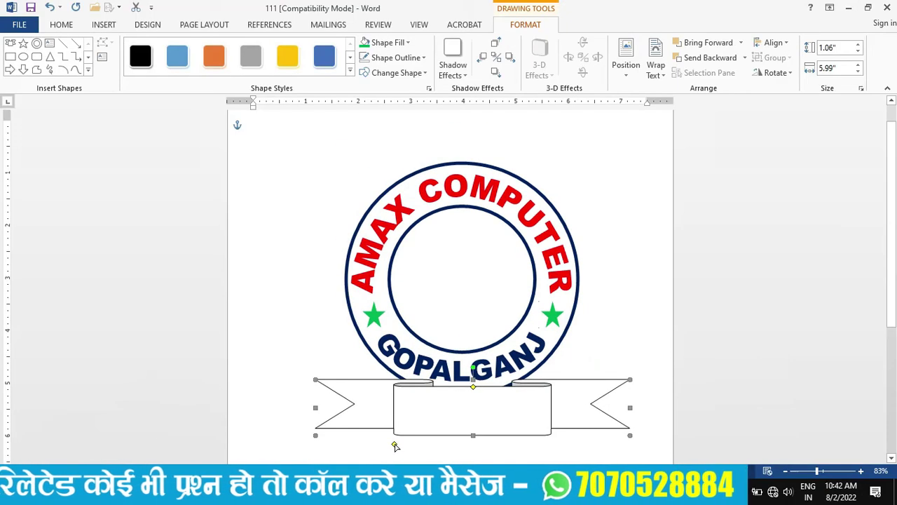
left_click_drag(396, 425, 373, 446)
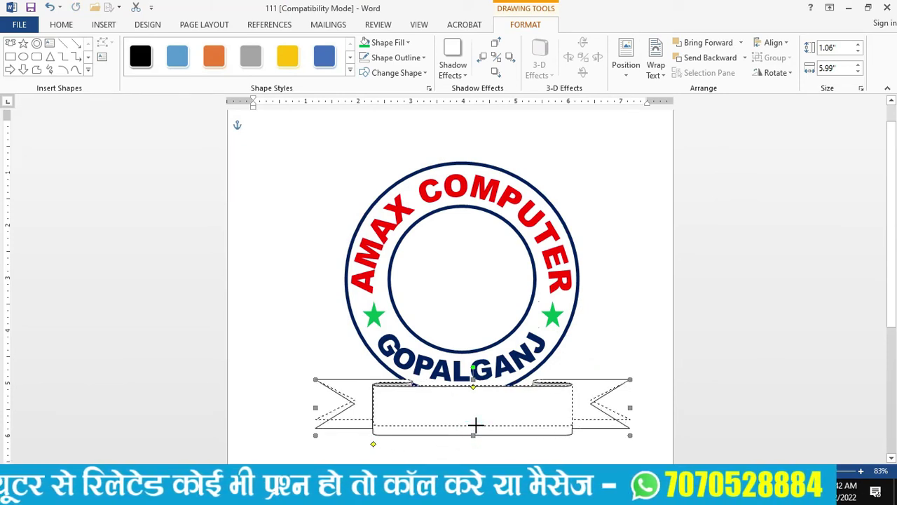
left_click_drag(472, 435, 474, 421)
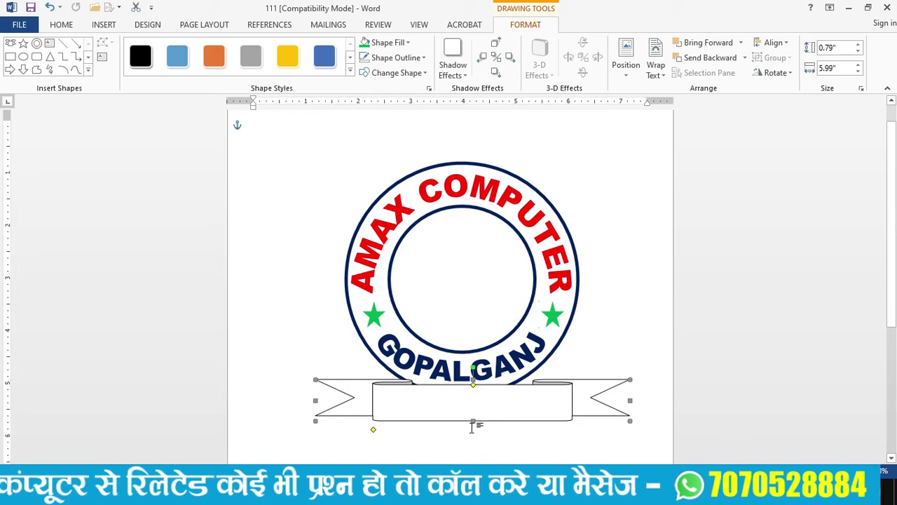
key("Left")
key("Left")
key("Left")
key("Left")
key("Left")
key("Left")
key("Left")
key("Left")
key("Left")
key("Left")
key("Left")
key("Left")
key("Left")
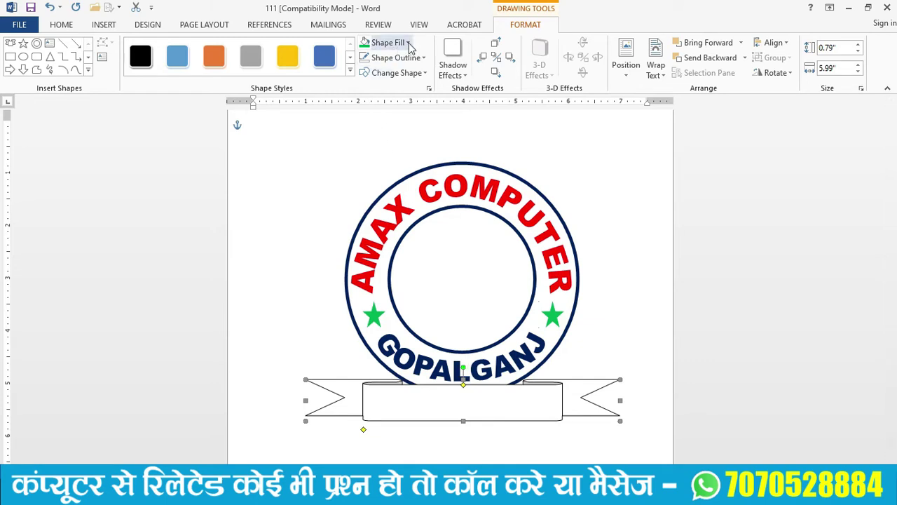
- Give the banner a dark navy fill and a white outline
left_click(408, 43)
left_click(453, 145)
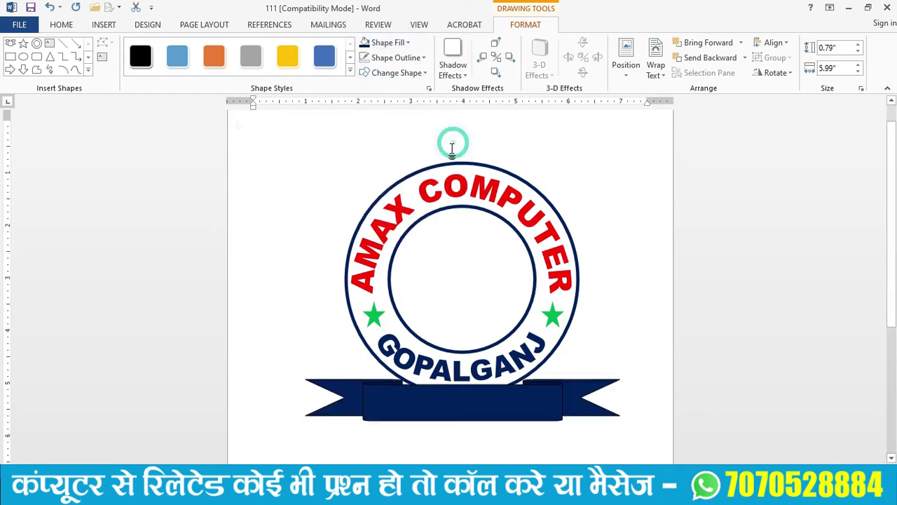
left_click(419, 57)
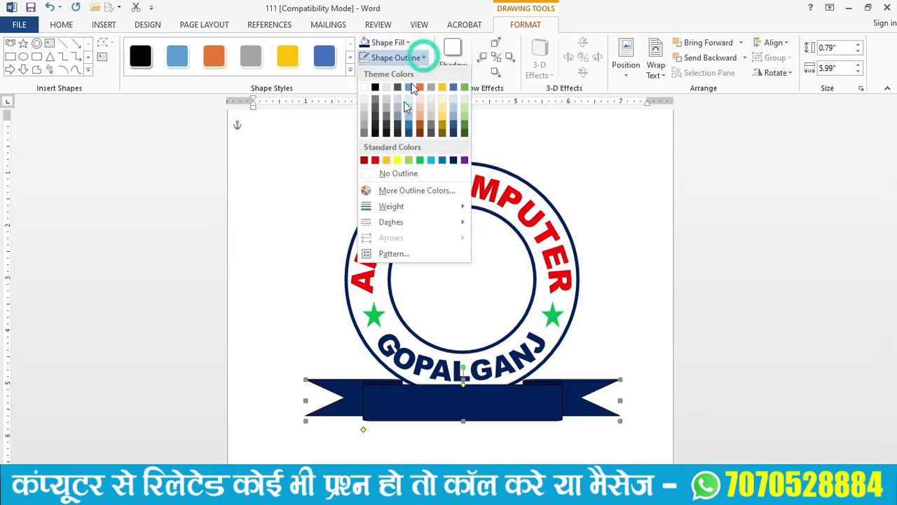
left_click(364, 87)
left_click(609, 297)
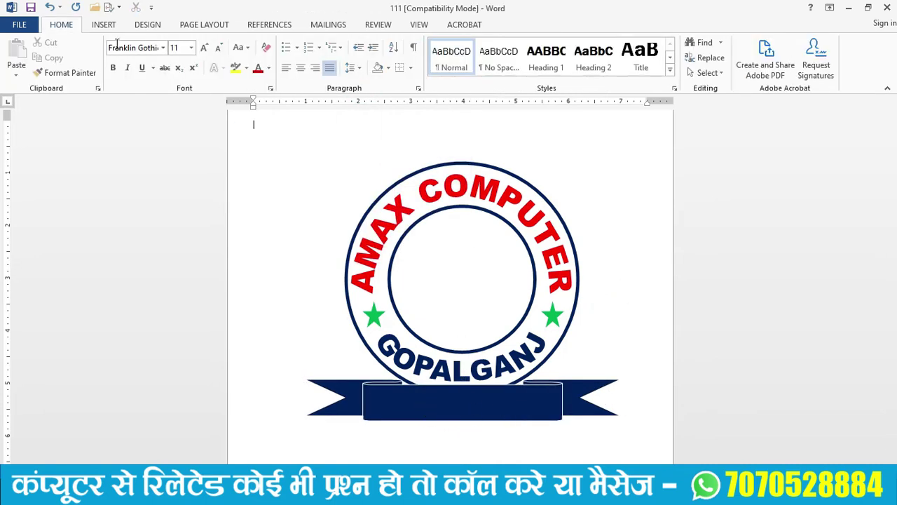
- Add an EDUCATION WordArt in the first style, floating in front of text, 0.5" high
left_click(105, 25)
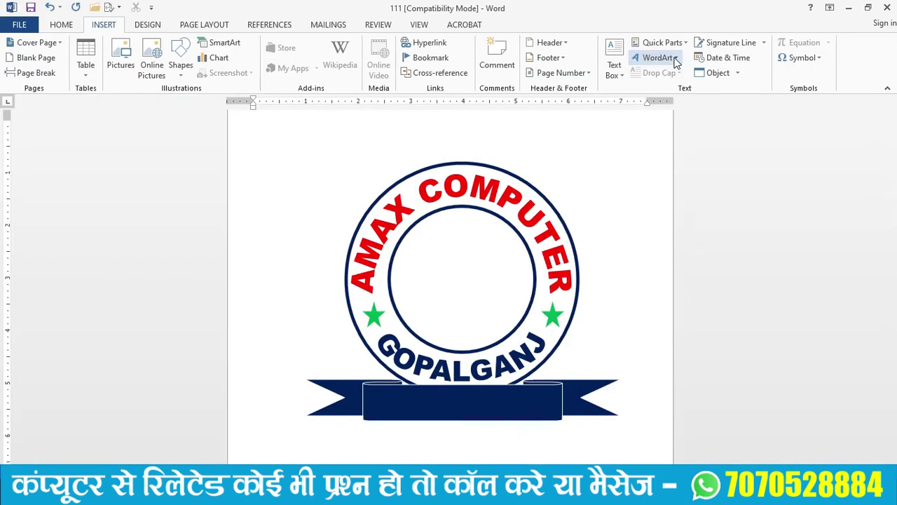
left_click(673, 59)
left_click(638, 89)
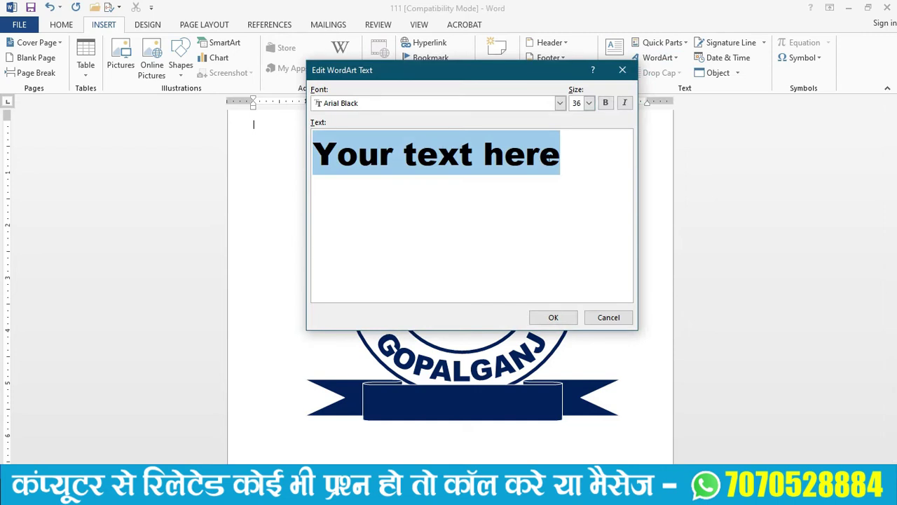
type("EDU")
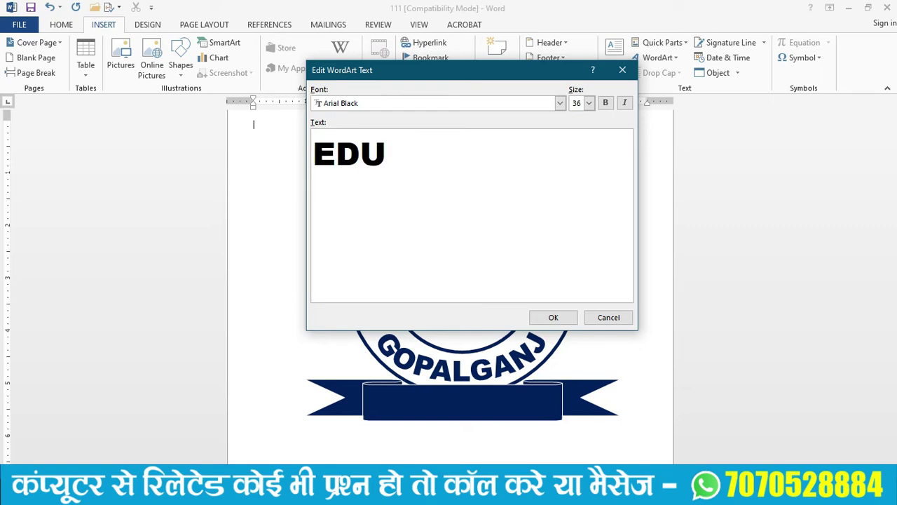
type("CATION")
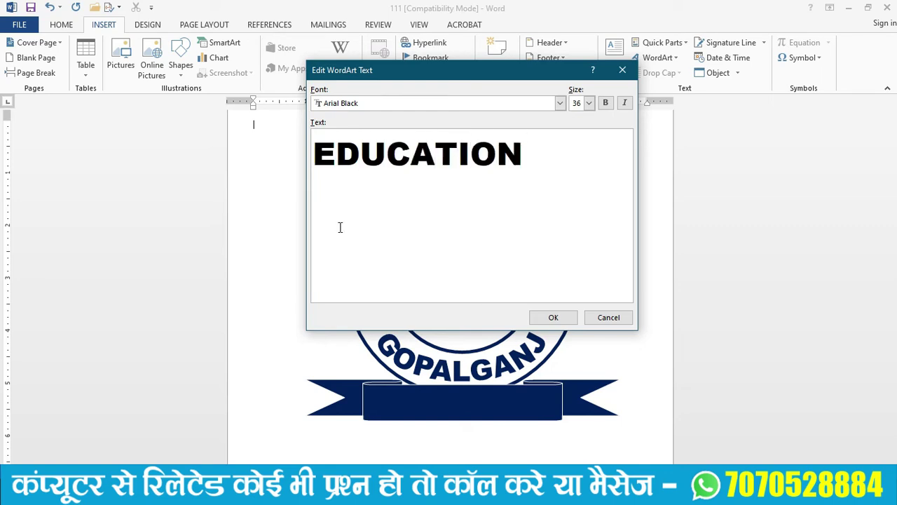
left_click(552, 319)
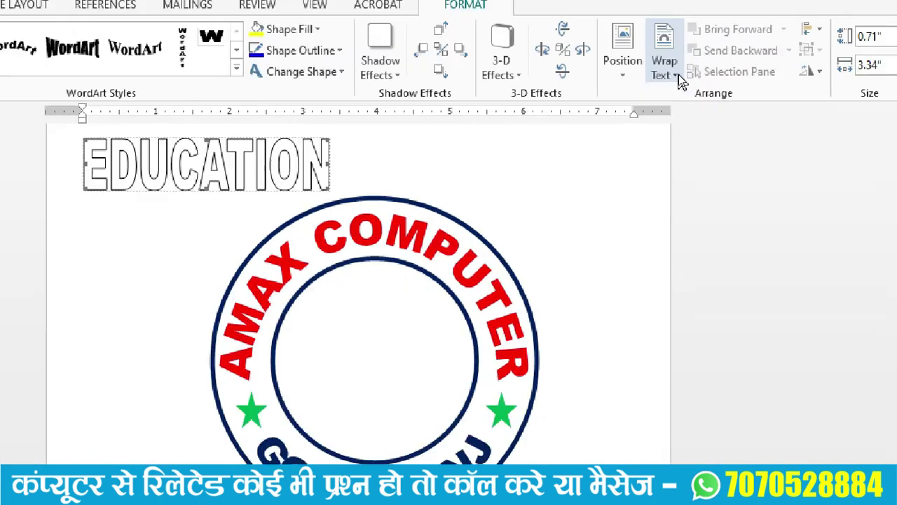
left_click(679, 74)
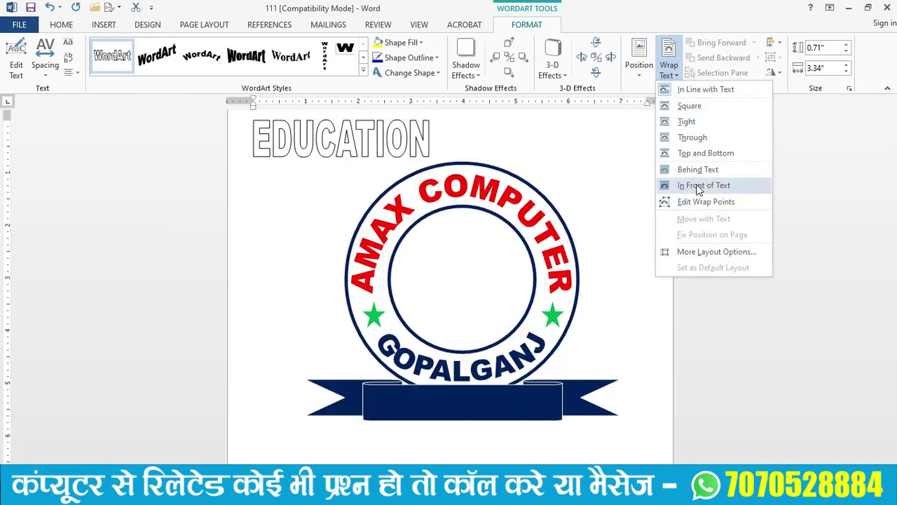
left_click(699, 187)
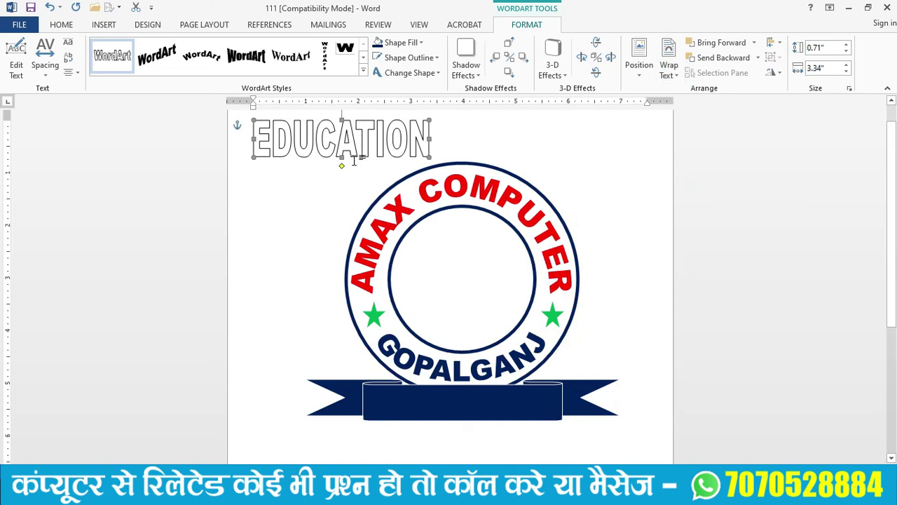
left_click_drag(342, 159, 345, 150)
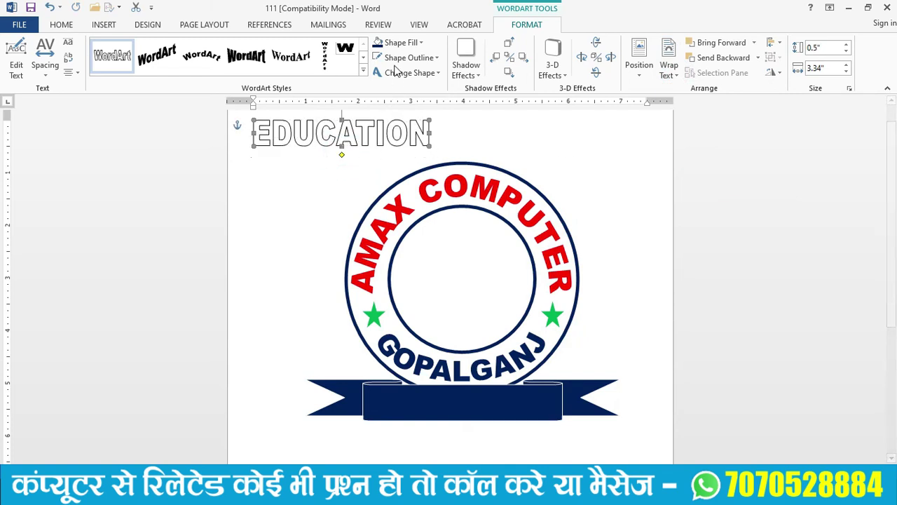
- Fill EDUCATION white with no outline and centre it on the navy banner
left_click(420, 43)
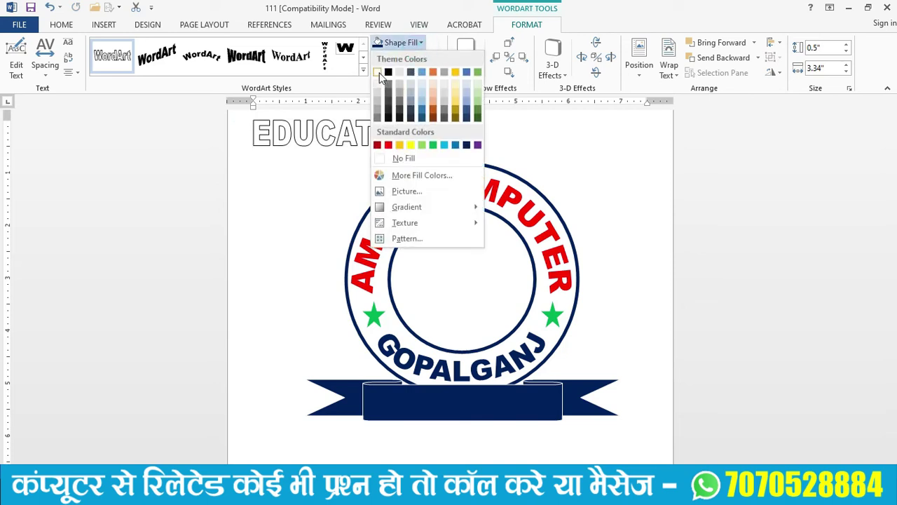
left_click(379, 72)
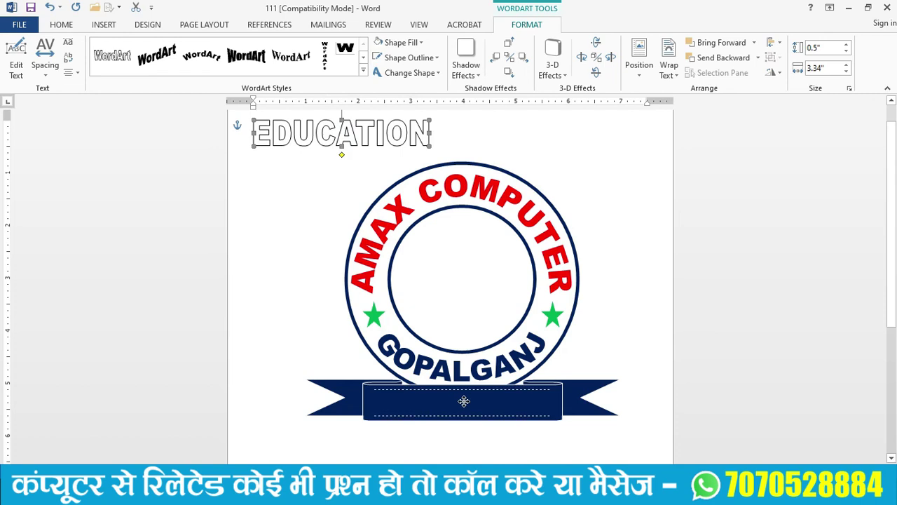
left_click_drag(465, 400, 463, 387)
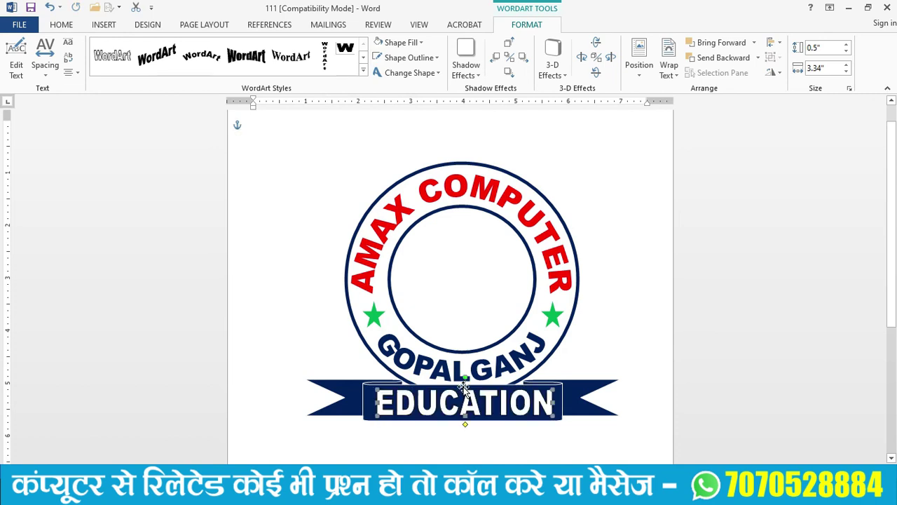
key("Left")
key("Left")
key("Right")
left_click(429, 58)
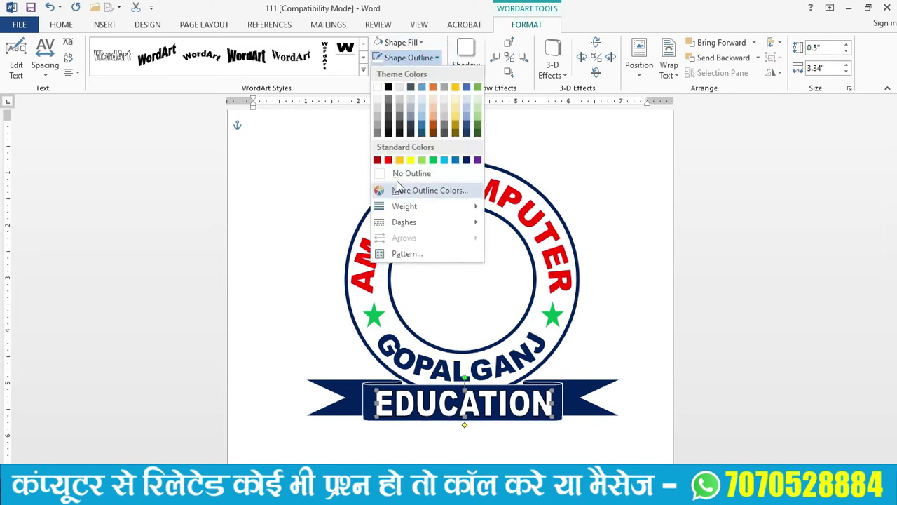
left_click(401, 175)
left_click(615, 311)
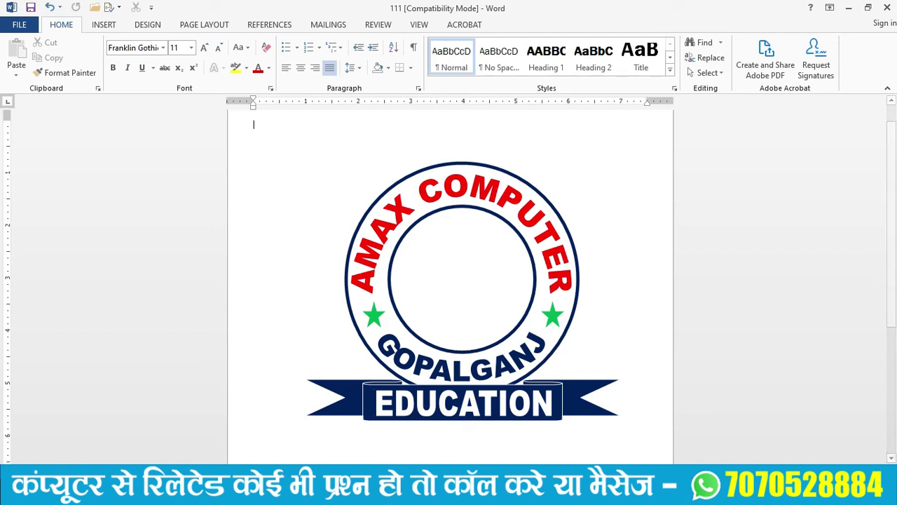
- Look over the rising sun logo results in Google Images
mouse_move(564, 494)
left_click(508, 438)
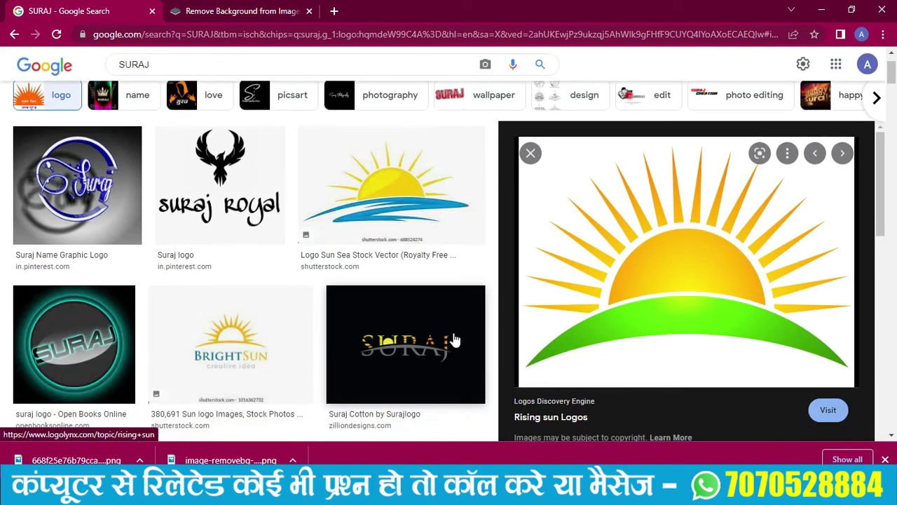
scroll(393, 316, "down", 5)
scroll(412, 312, "down", 4)
scroll(583, 315, "down", 4)
scroll(577, 311, "up", 4)
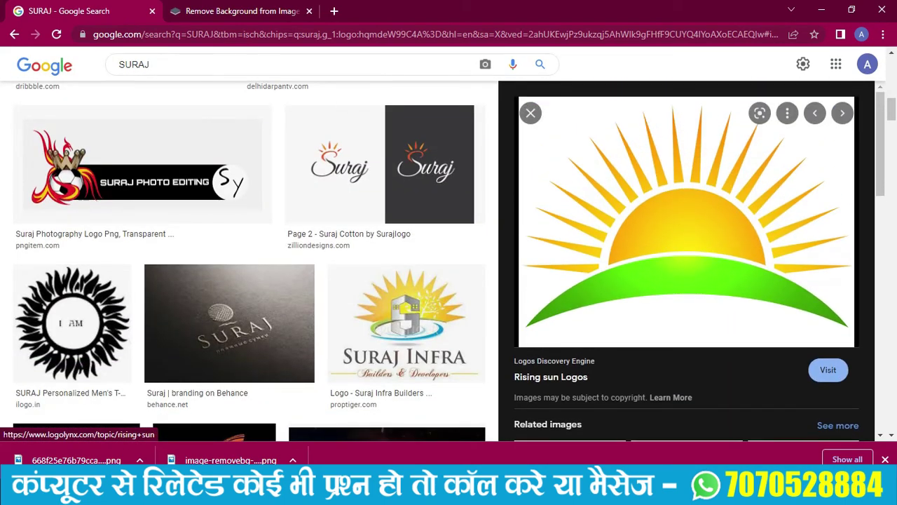
- Return to the Word stamp document with the Insert ribbon showing
key("alt+Tab")
left_click(458, 288)
left_click(103, 26)
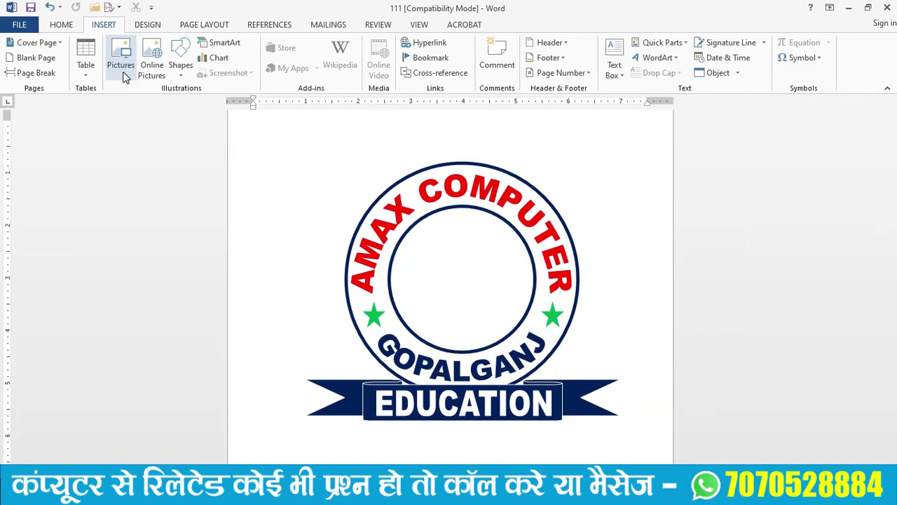
- Insert the sun image file from the Desktop into the stamp document and select it
left_click(124, 75)
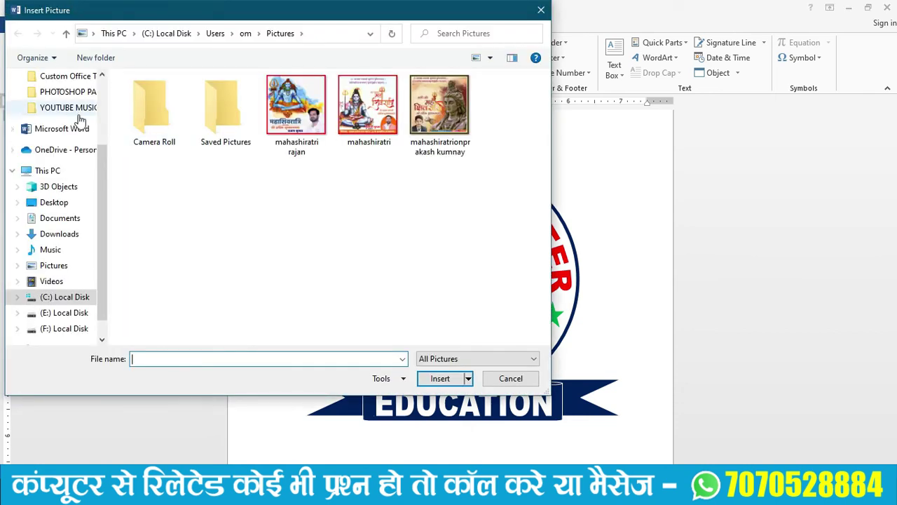
scroll(70, 105, "up", 2)
scroll(64, 146, "up", 1)
left_click(53, 103)
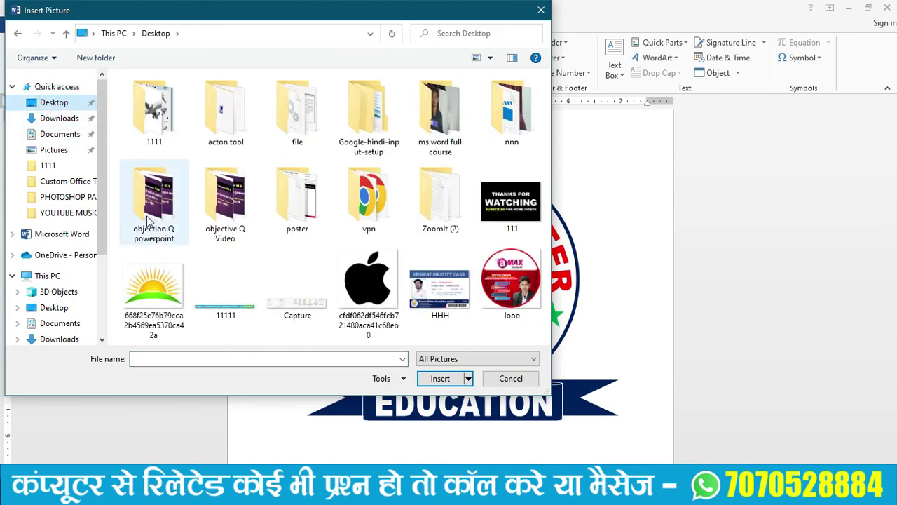
left_click(156, 298)
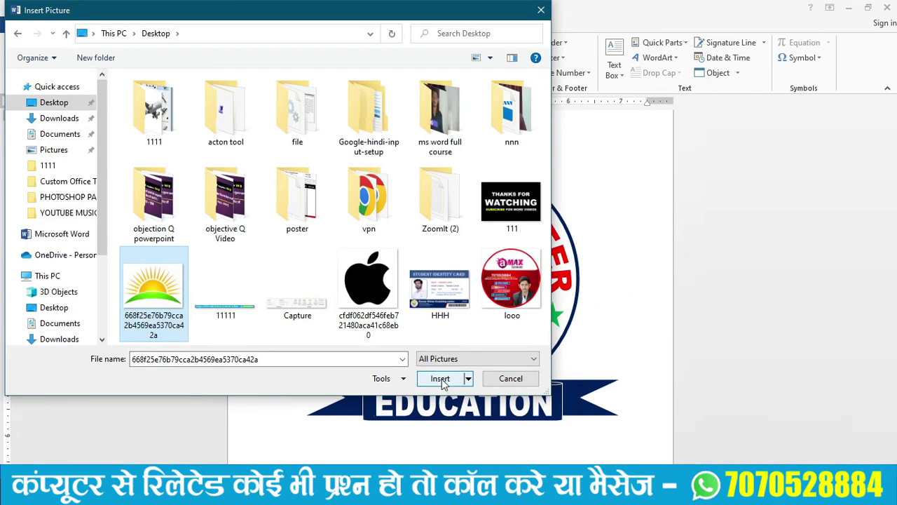
left_click(442, 379)
left_click(305, 247)
left_click(323, 267)
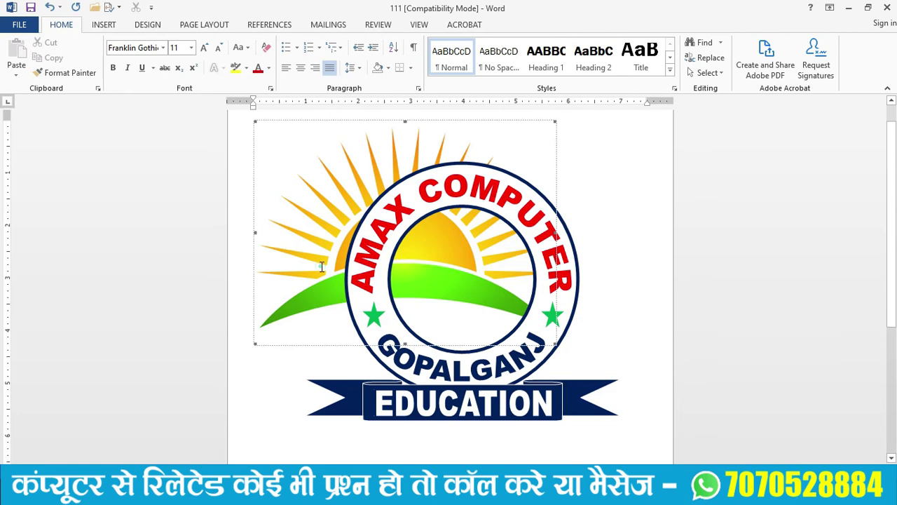
left_click(310, 232)
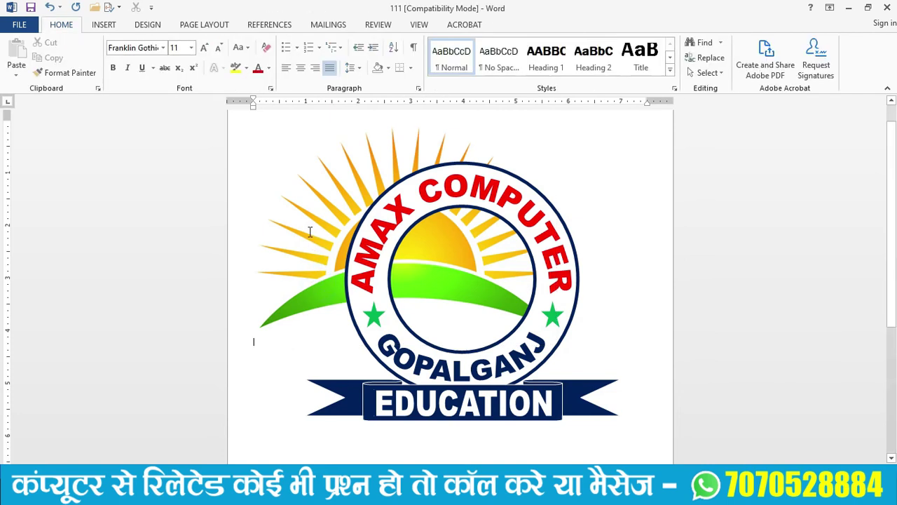
left_click(318, 303)
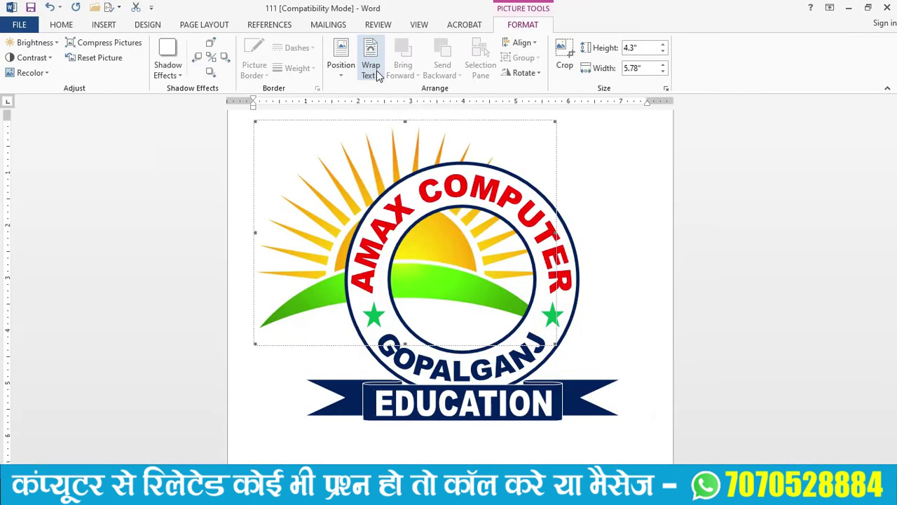
- Float the sun picture in front of text and size it to fill the inner ring
left_click(376, 70)
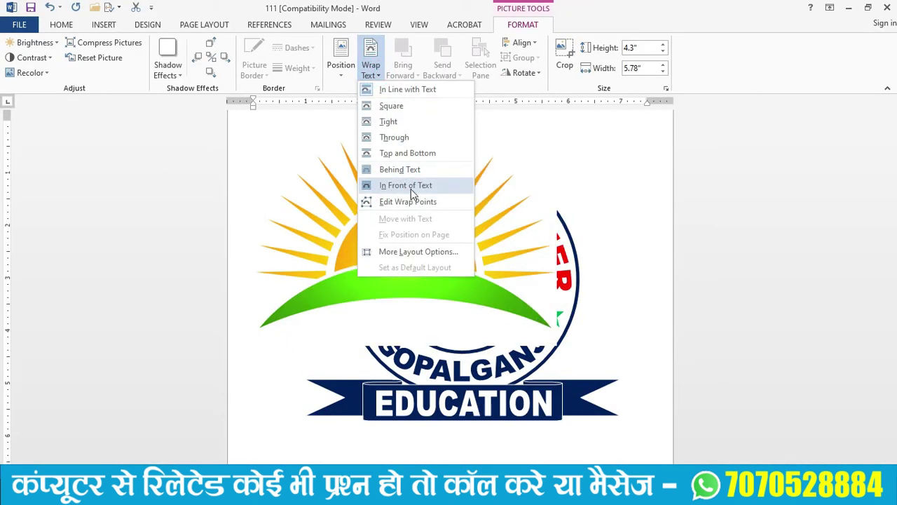
left_click(410, 186)
mouse_move(415, 241)
left_mouse_down()
mouse_move(422, 273)
mouse_move(427, 264)
left_mouse_up()
mouse_move(596, 349)
left_mouse_down()
mouse_move(354, 196)
mouse_move(354, 169)
mouse_move(467, 280)
left_mouse_up()
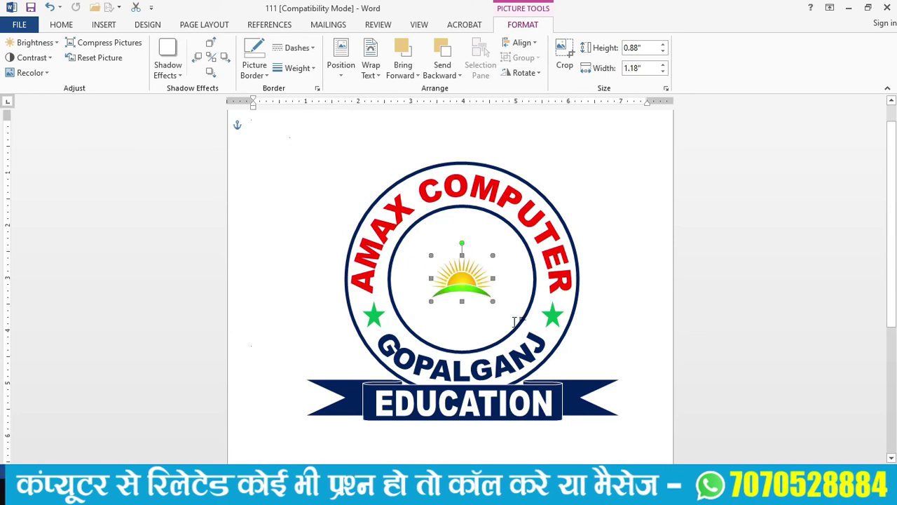
mouse_move(493, 301)
left_mouse_down()
mouse_move(510, 305)
mouse_move(525, 325)
mouse_move(467, 291)
mouse_move(533, 337)
left_mouse_up()
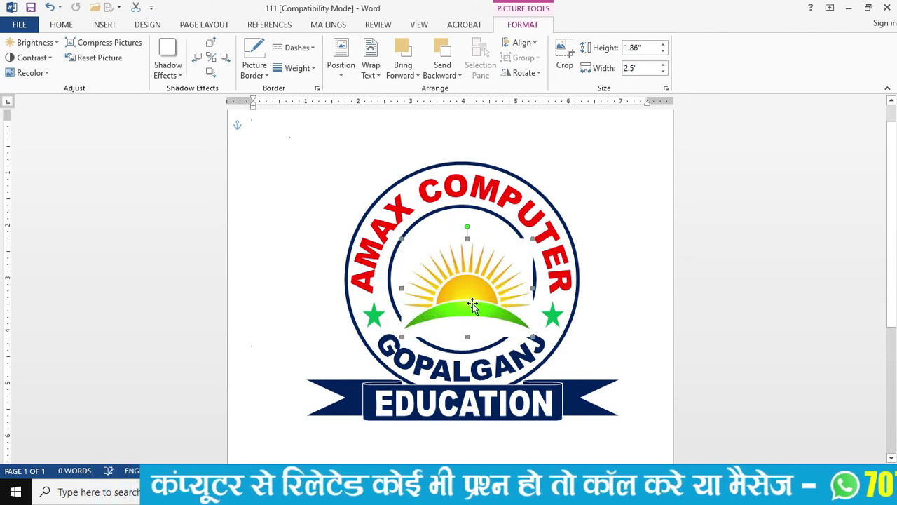
left_click_drag(473, 306, 467, 295)
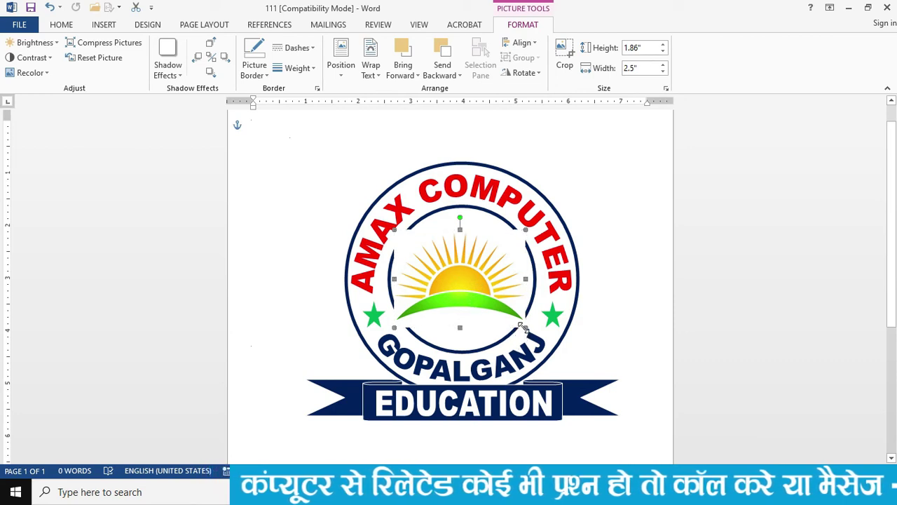
left_click_drag(521, 326, 531, 333)
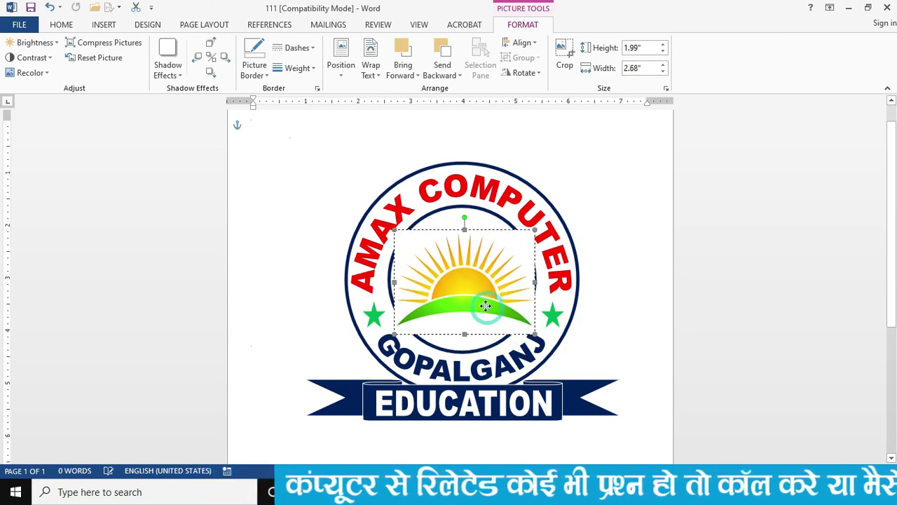
left_click_drag(486, 306, 483, 304)
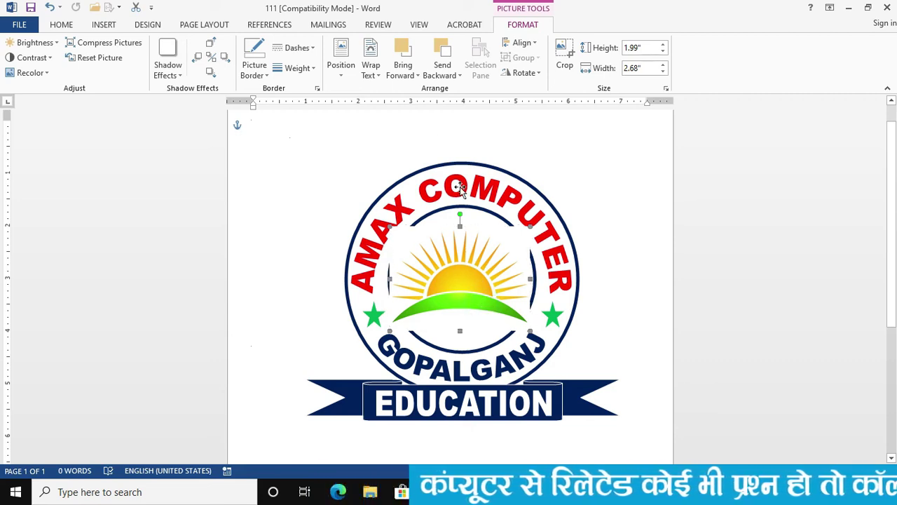
- Send the sun picture backward behind the inner navy ring and check the stamp
left_click(442, 47)
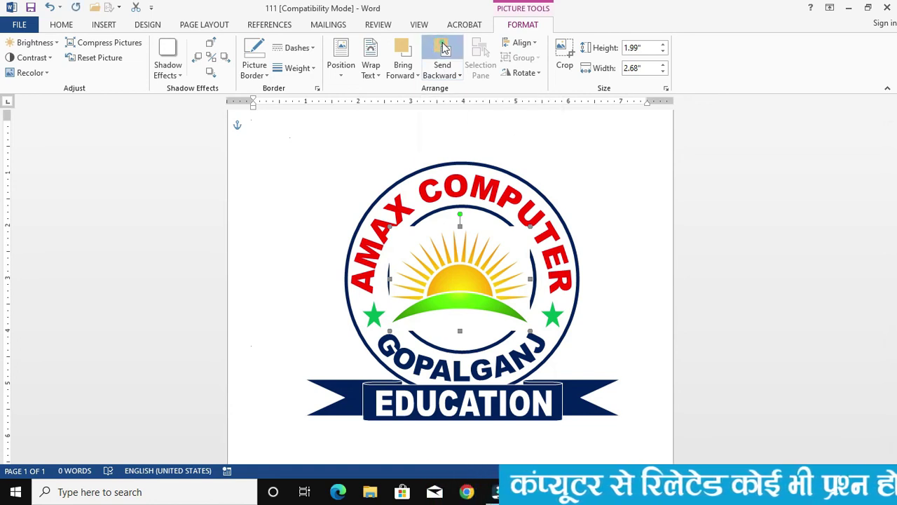
left_click(443, 48)
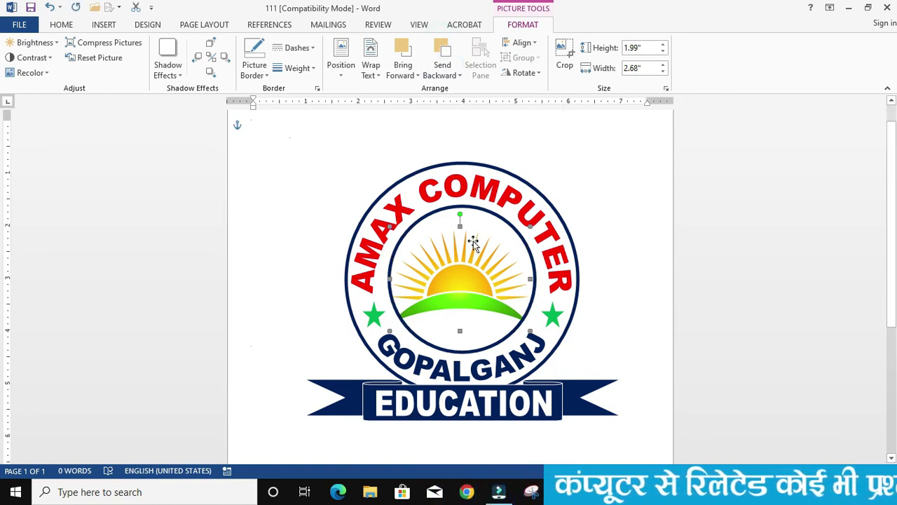
left_click(635, 255)
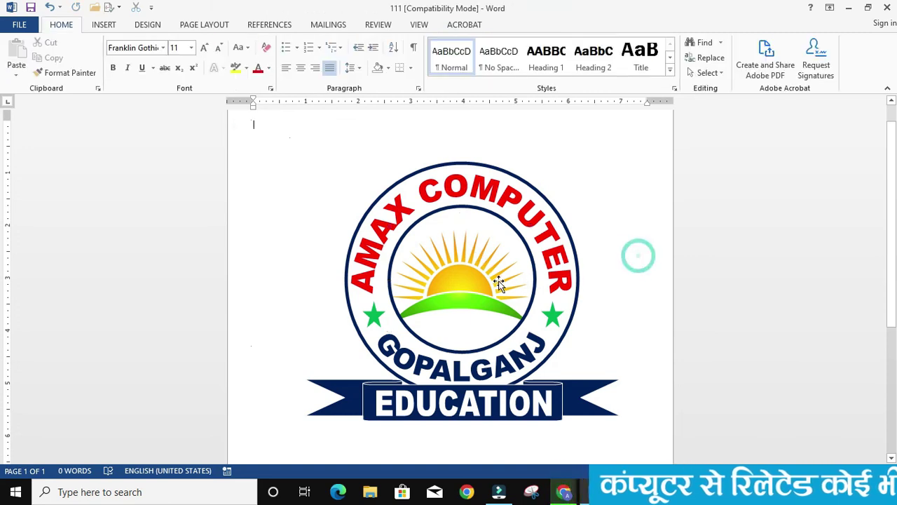
scroll(493, 277, "down", 3)
scroll(493, 277, "up", 3)
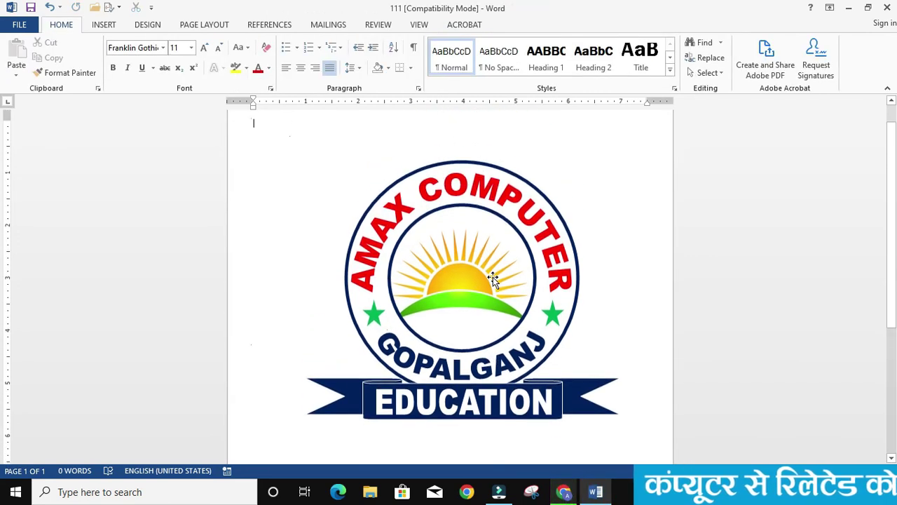
scroll(471, 288, "up", 1, "ctrl")
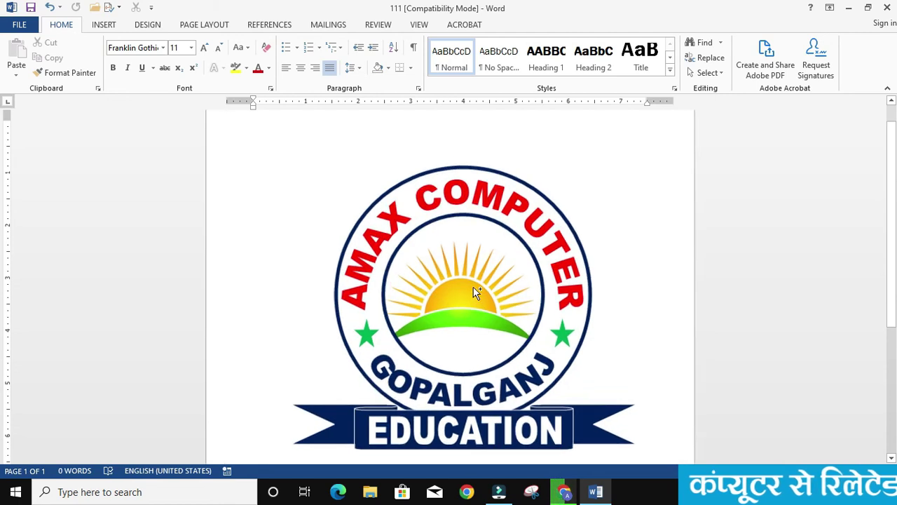
scroll(509, 350, "down", 1)
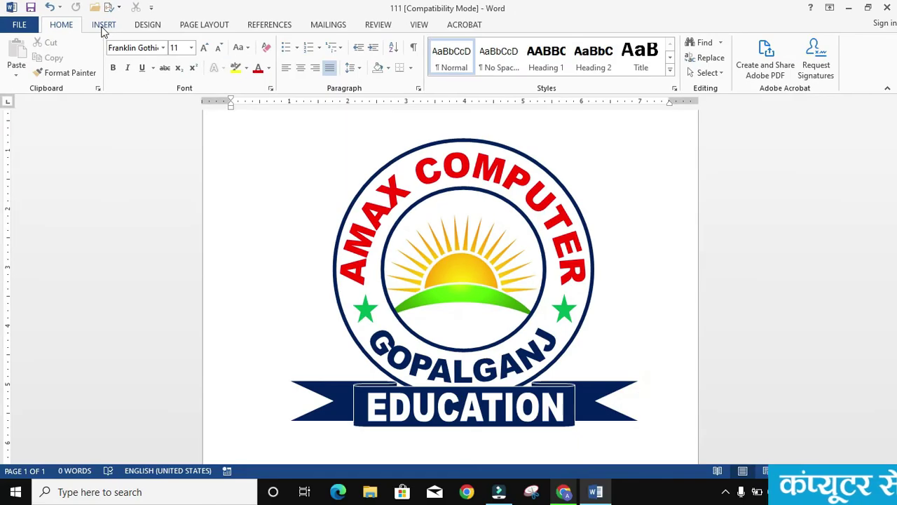
- Draw a rectangle around the whole stamp, nudging its left and right edges to fit
left_click(103, 25)
left_click(180, 67)
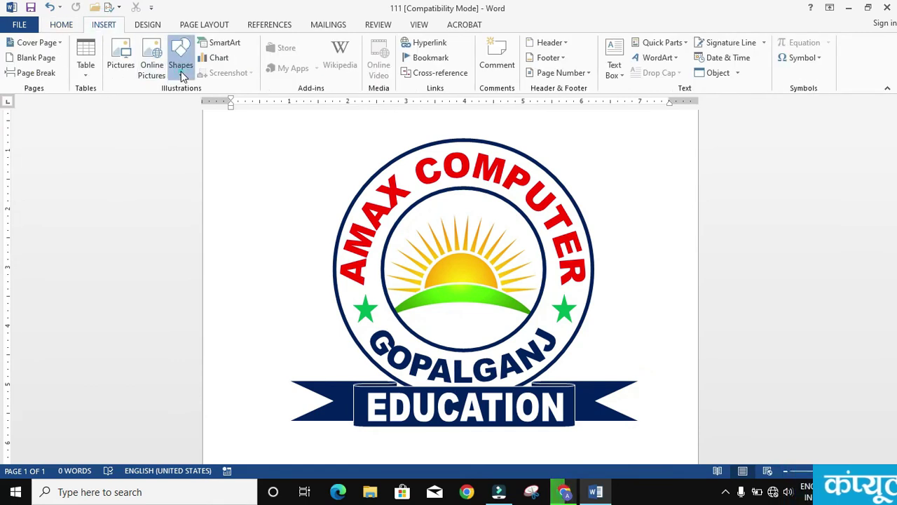
left_click(254, 105)
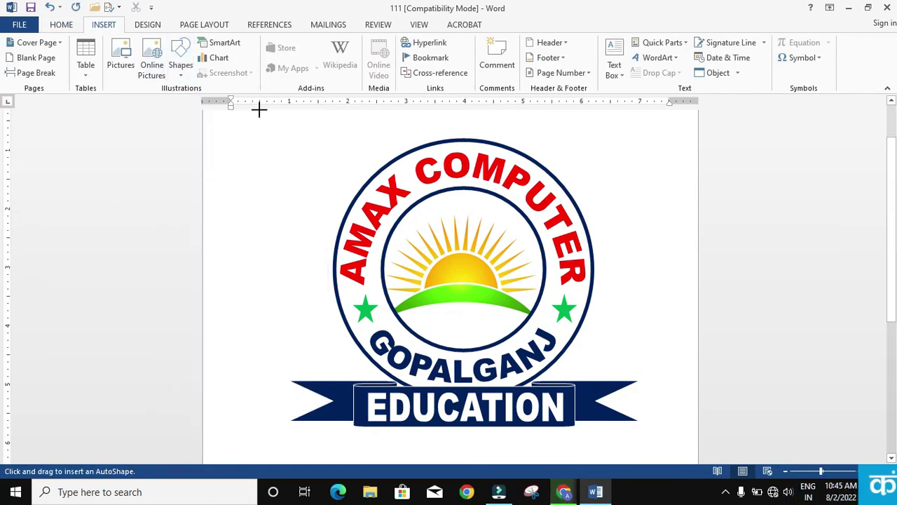
left_click_drag(261, 118, 663, 448)
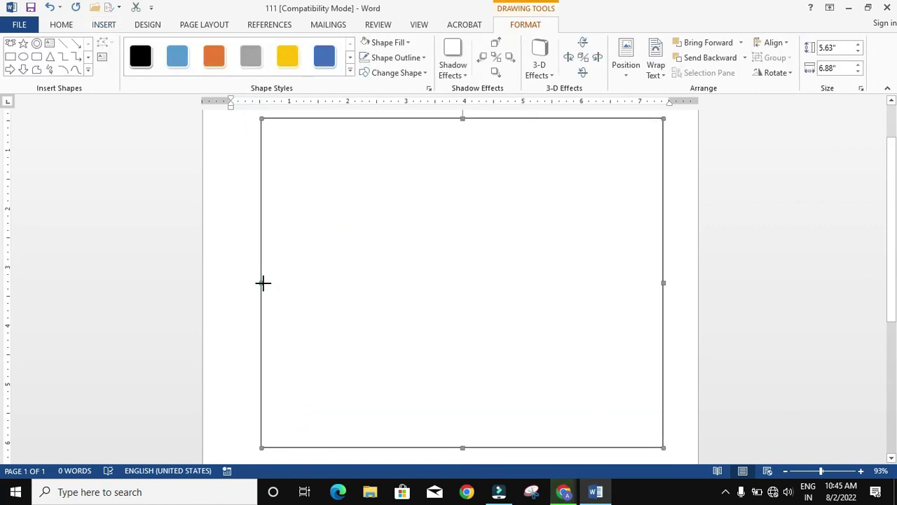
left_click_drag(263, 282, 266, 283)
left_click_drag(663, 282, 662, 283)
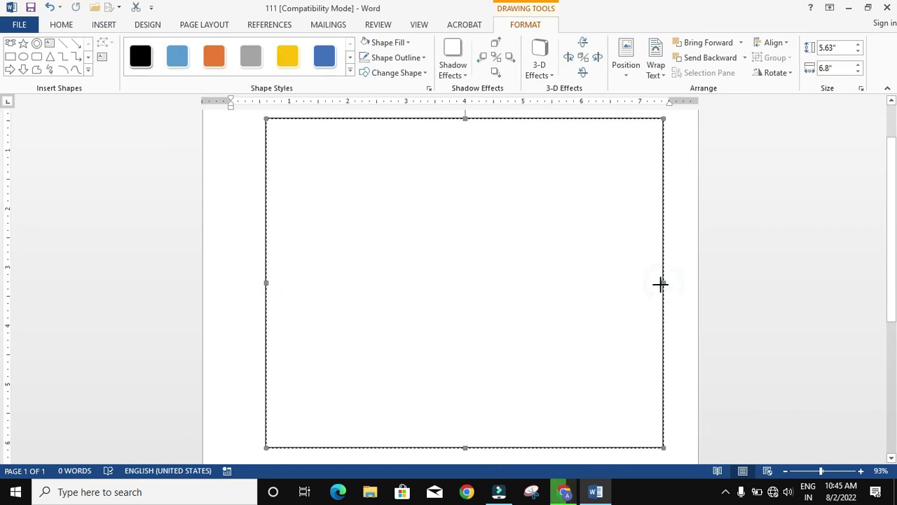
- Give the rectangle no fill and a red 4½ pt outline
left_click(409, 42)
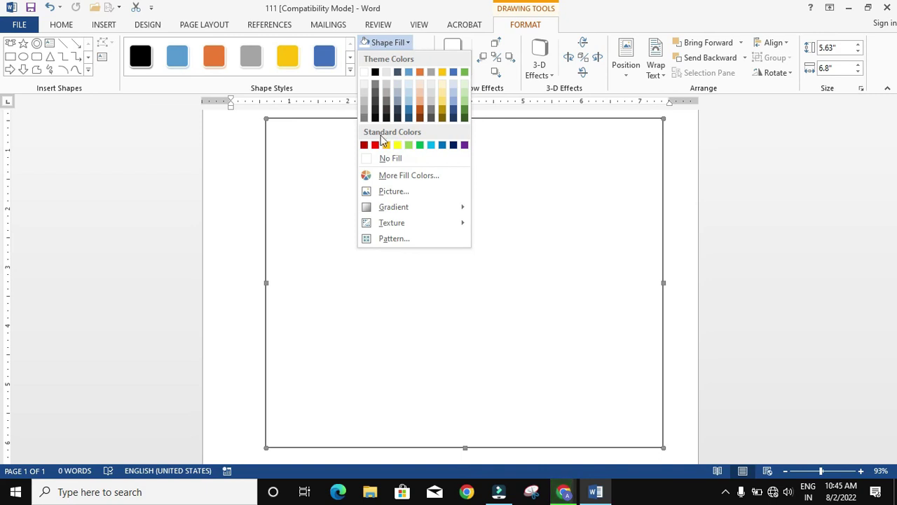
left_click(391, 159)
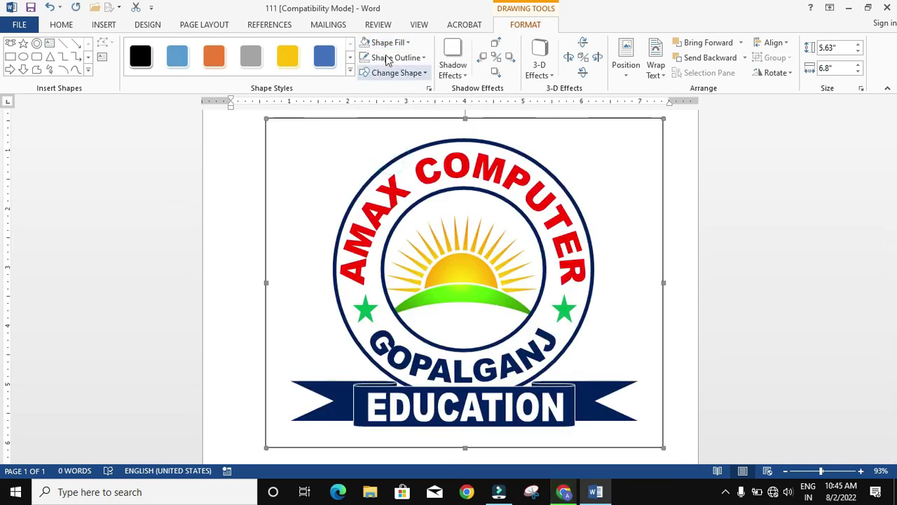
left_click(424, 58)
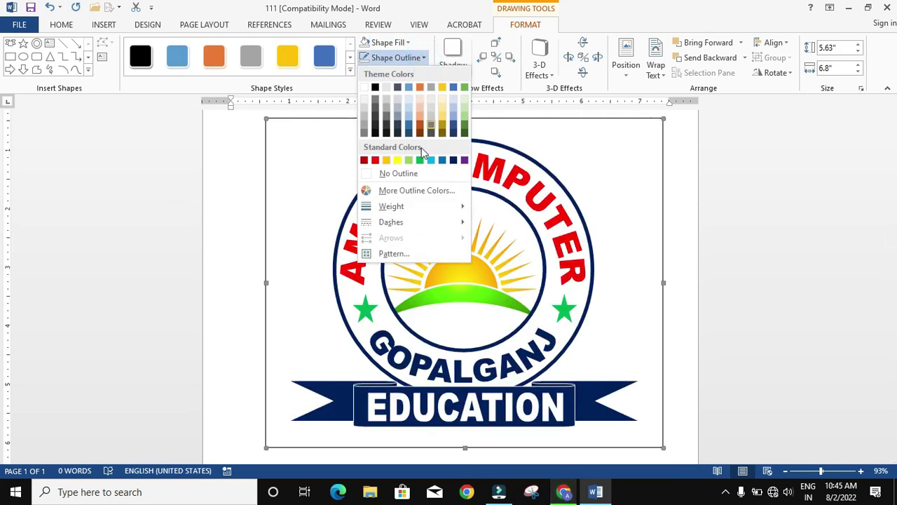
left_click(375, 161)
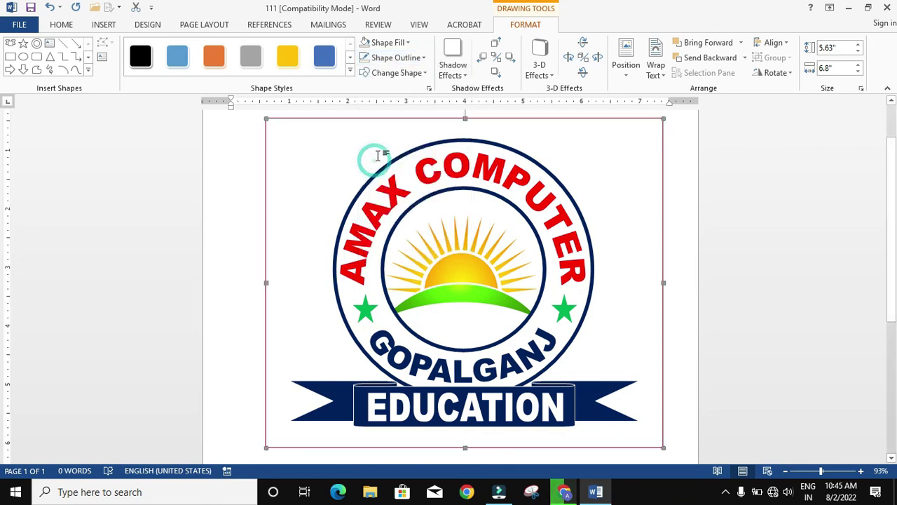
left_click(423, 58)
mouse_move(414, 208)
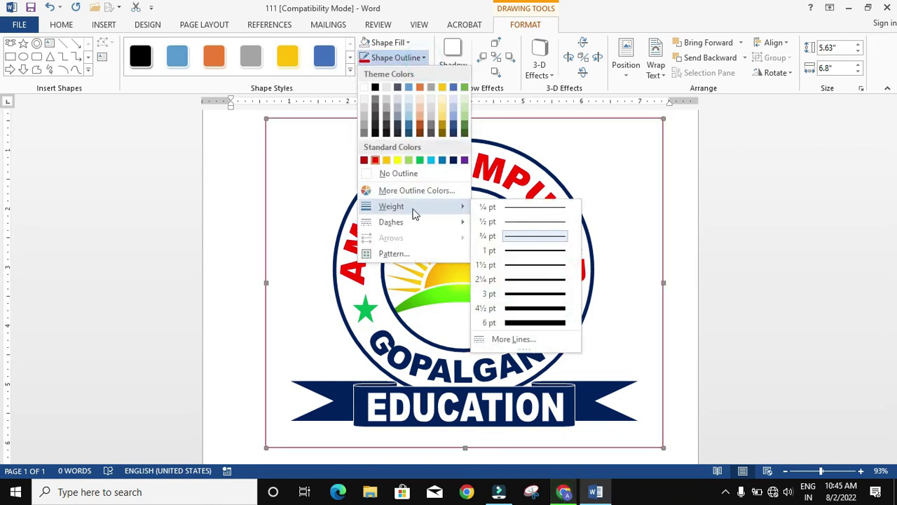
left_click(522, 312)
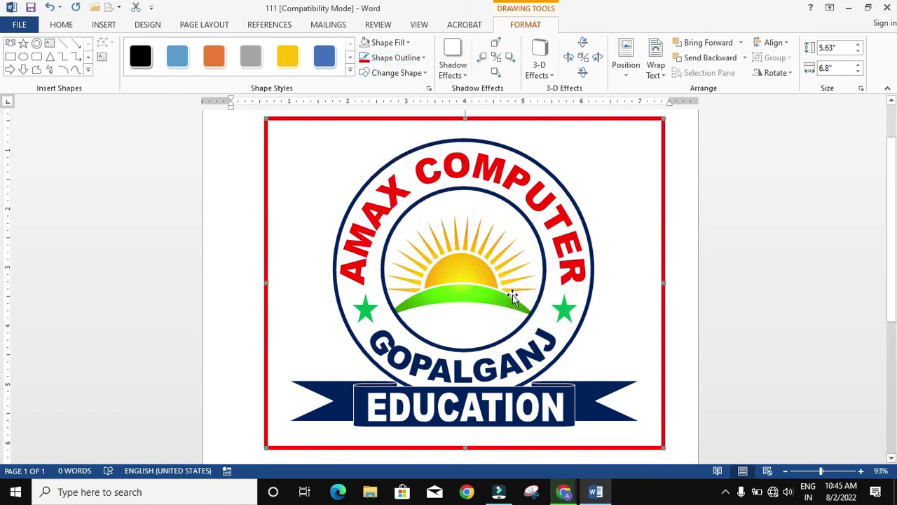
scroll(512, 296, "down", 2)
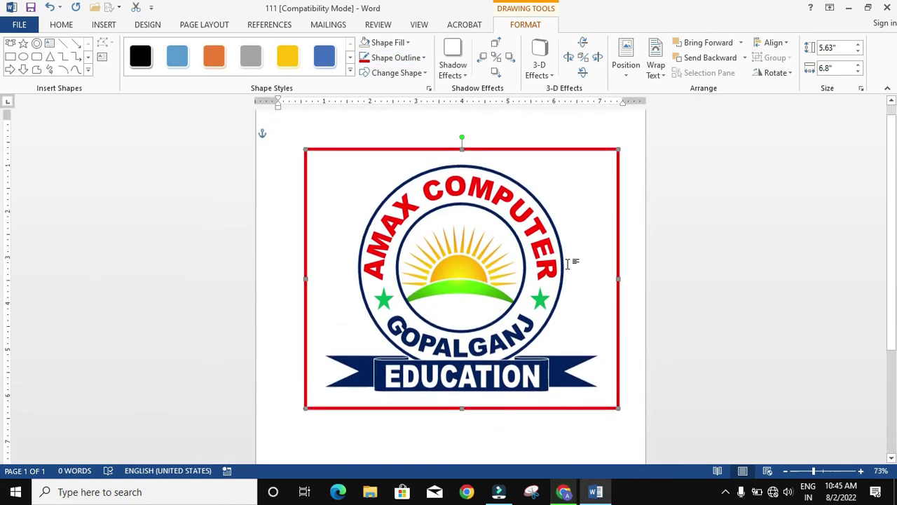
scroll(582, 278, "up", 2)
scroll(578, 291, "down", 1)
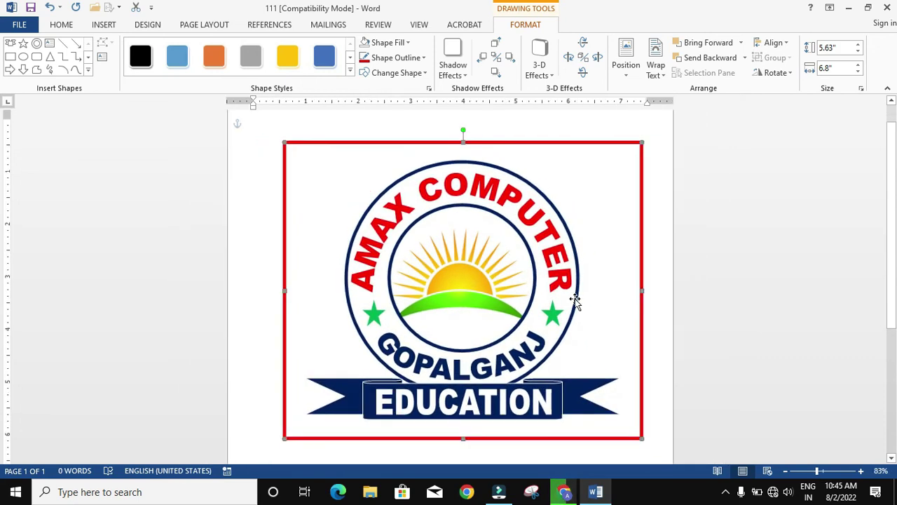
scroll(572, 306, "down", 1)
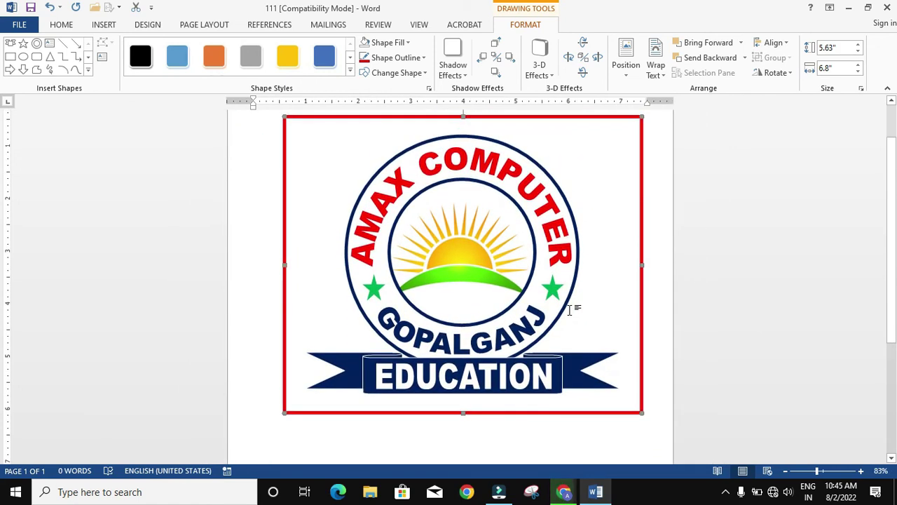
scroll(570, 310, "up", 2)
scroll(570, 310, "down", 1)
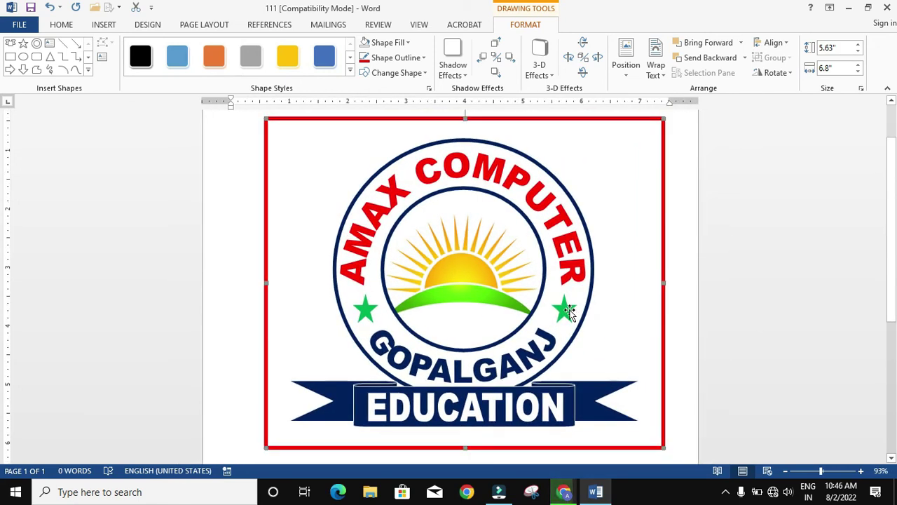